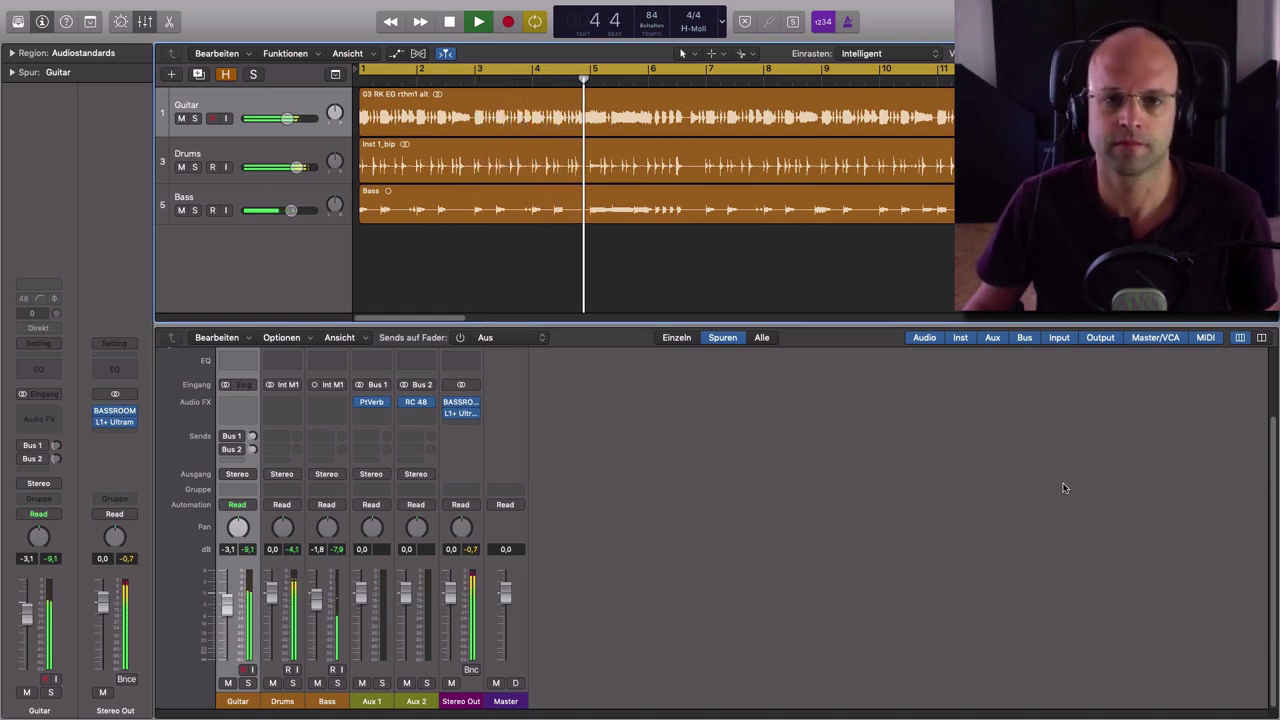
Stop playback and open the PlatinumVerb reverb on Aux 1, moving its window clear of the mixer.
key("space")
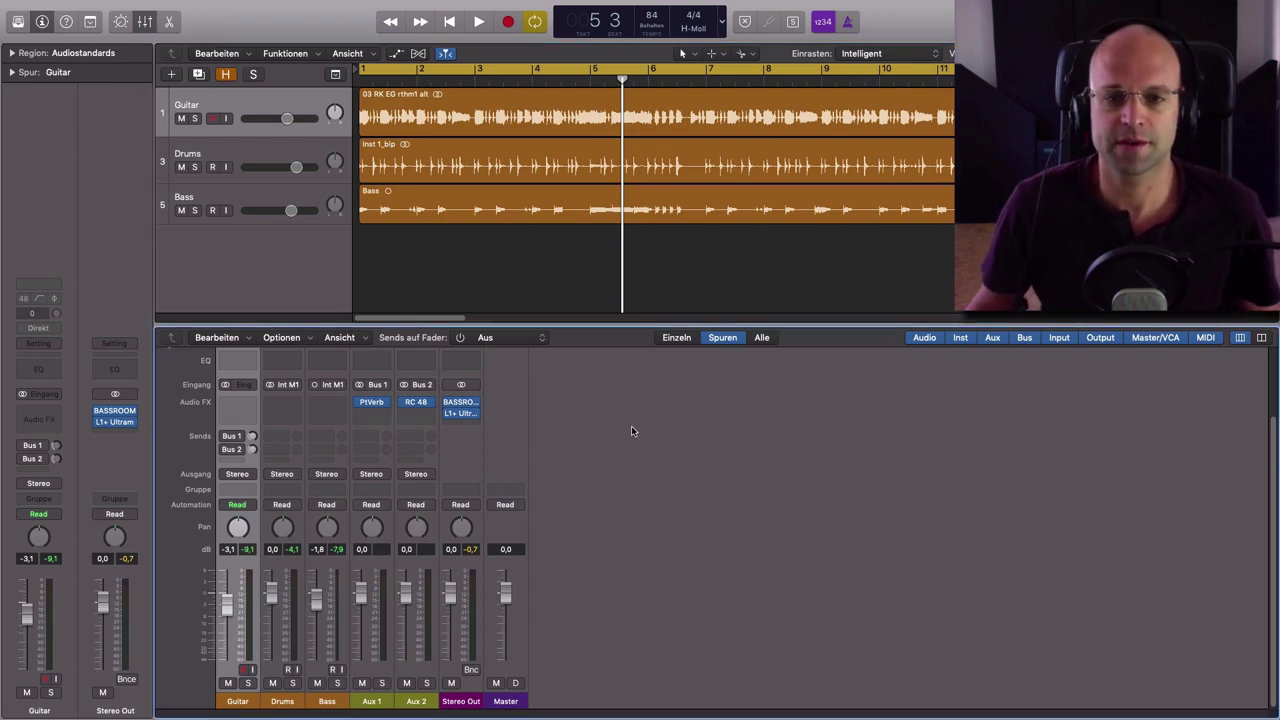
left_click(369, 407)
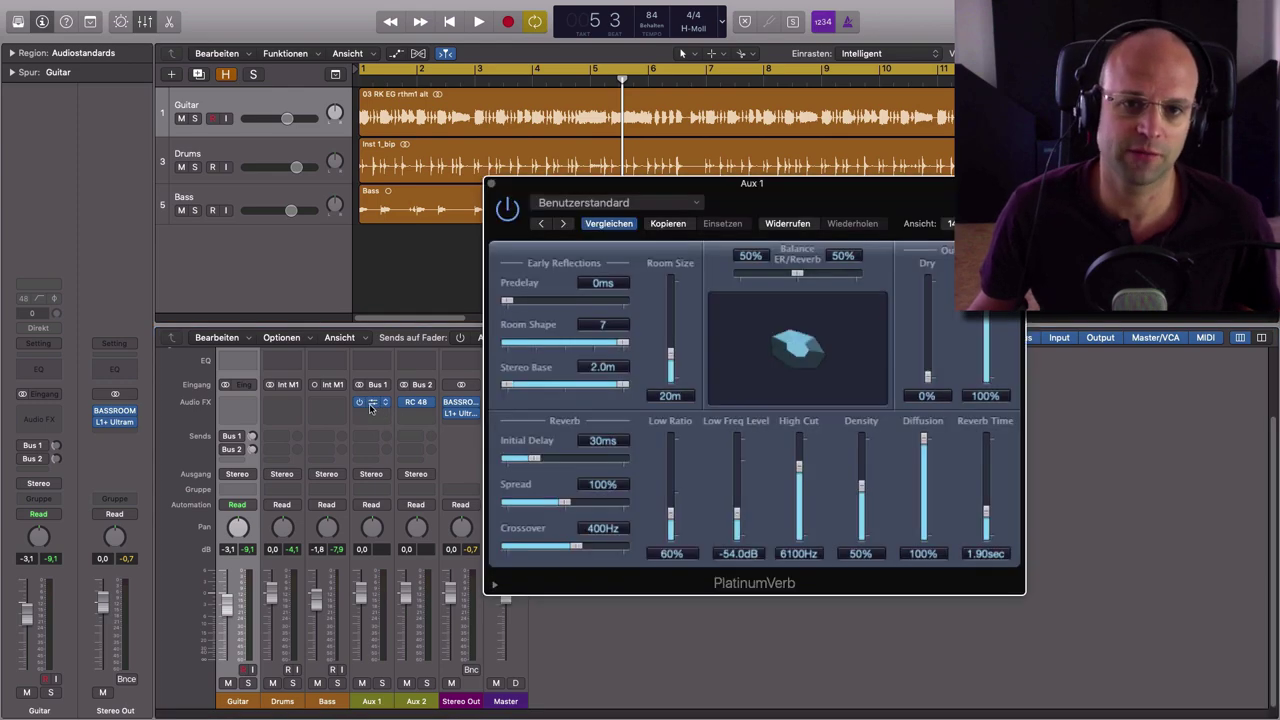
left_click_drag(804, 225, 761, 119)
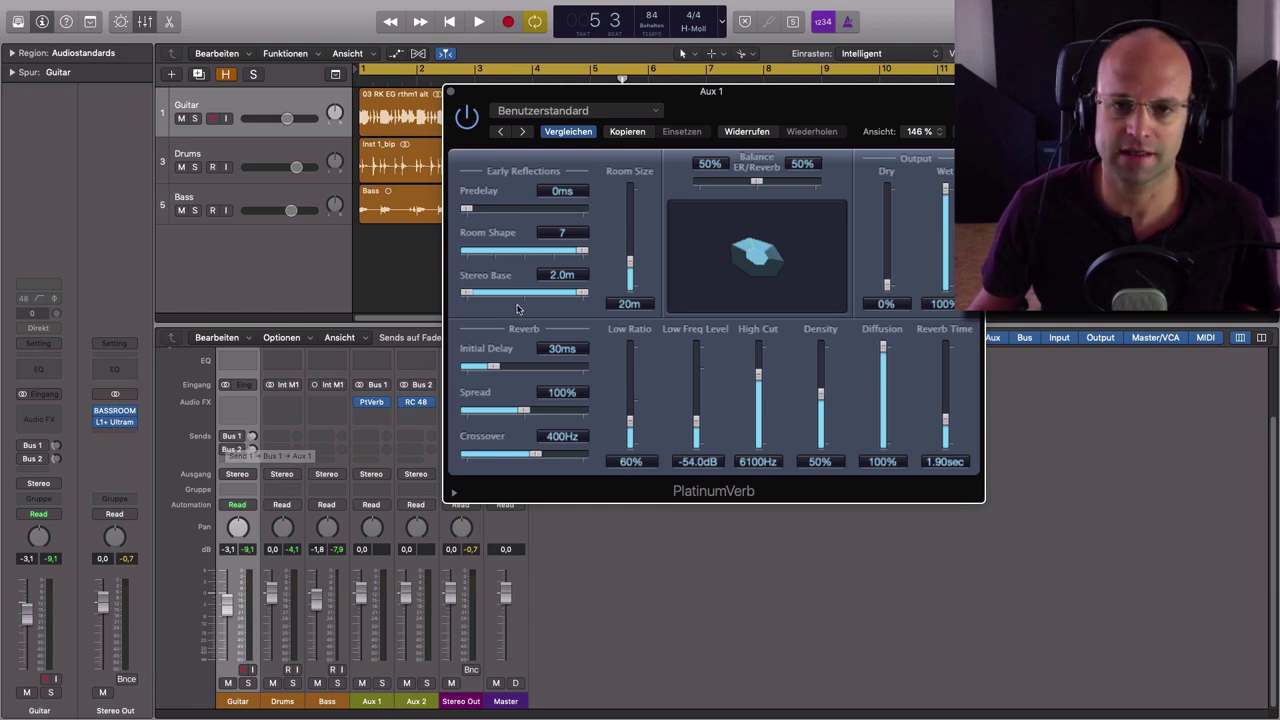
Solo the Guitar track and enable its Bus 1 send during playback to compare the dry and reverberated sound.
left_click(249, 683)
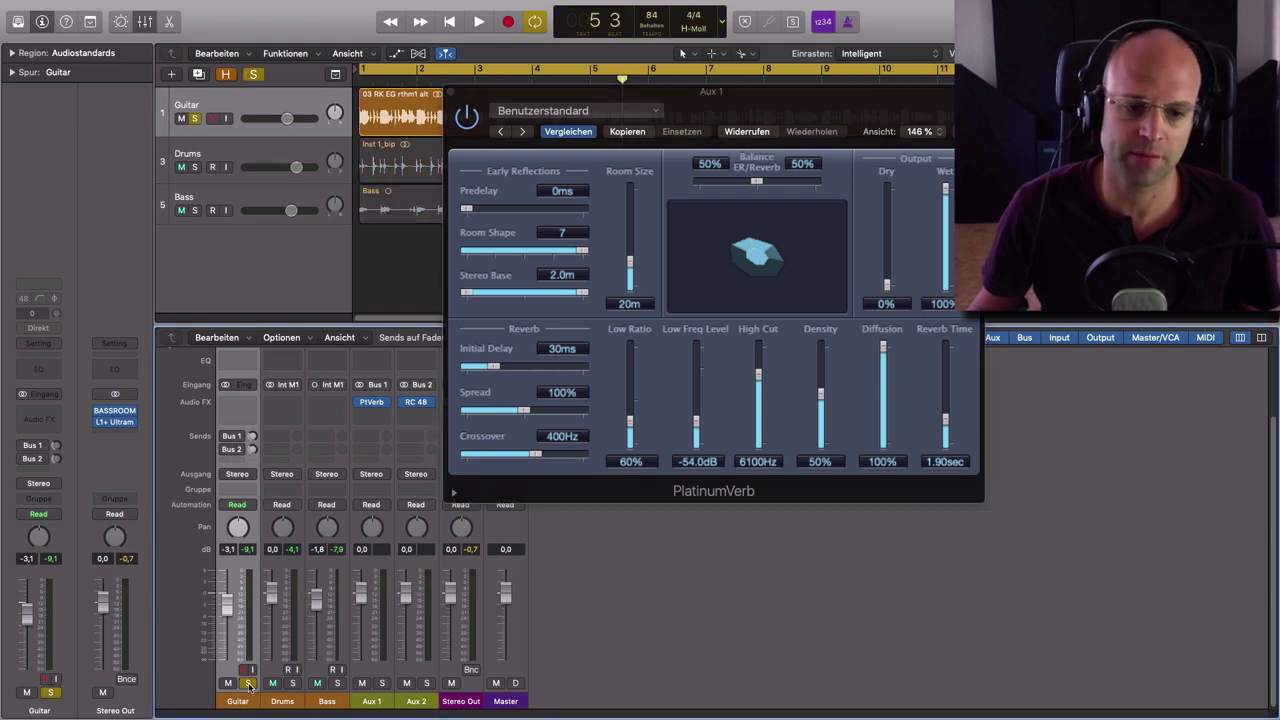
key("space")
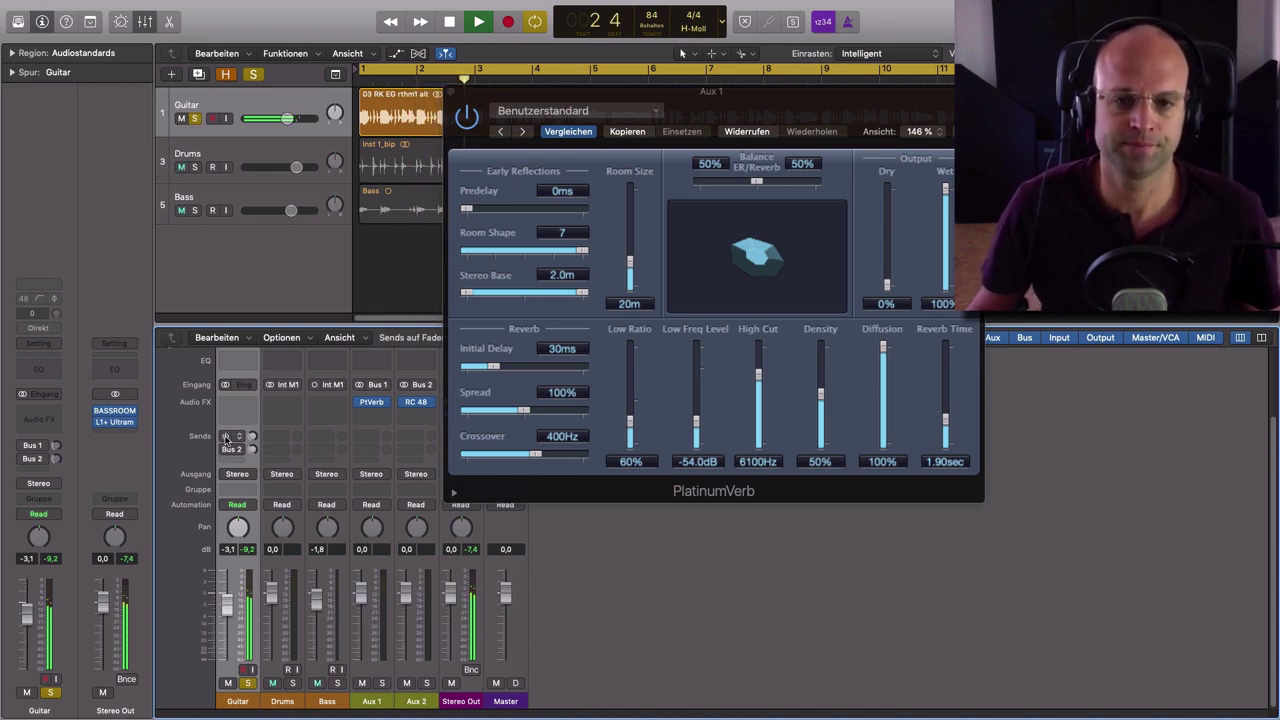
left_click(226, 440)
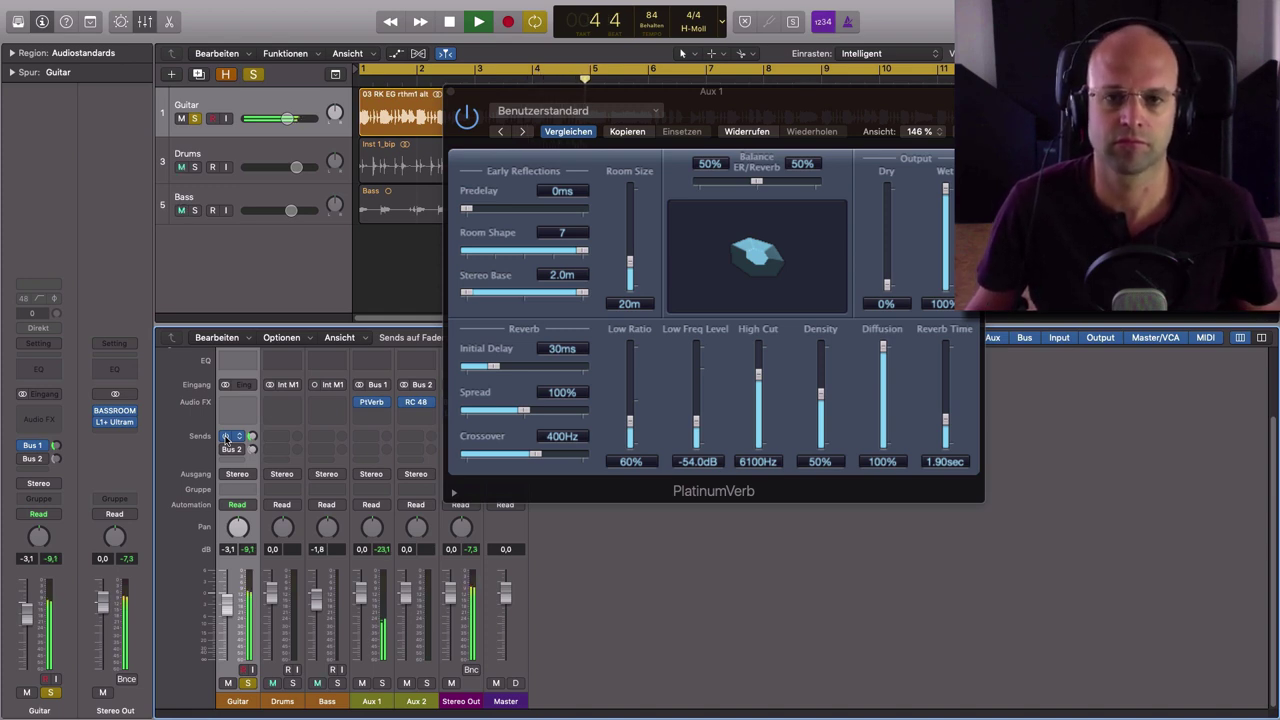
key("space")
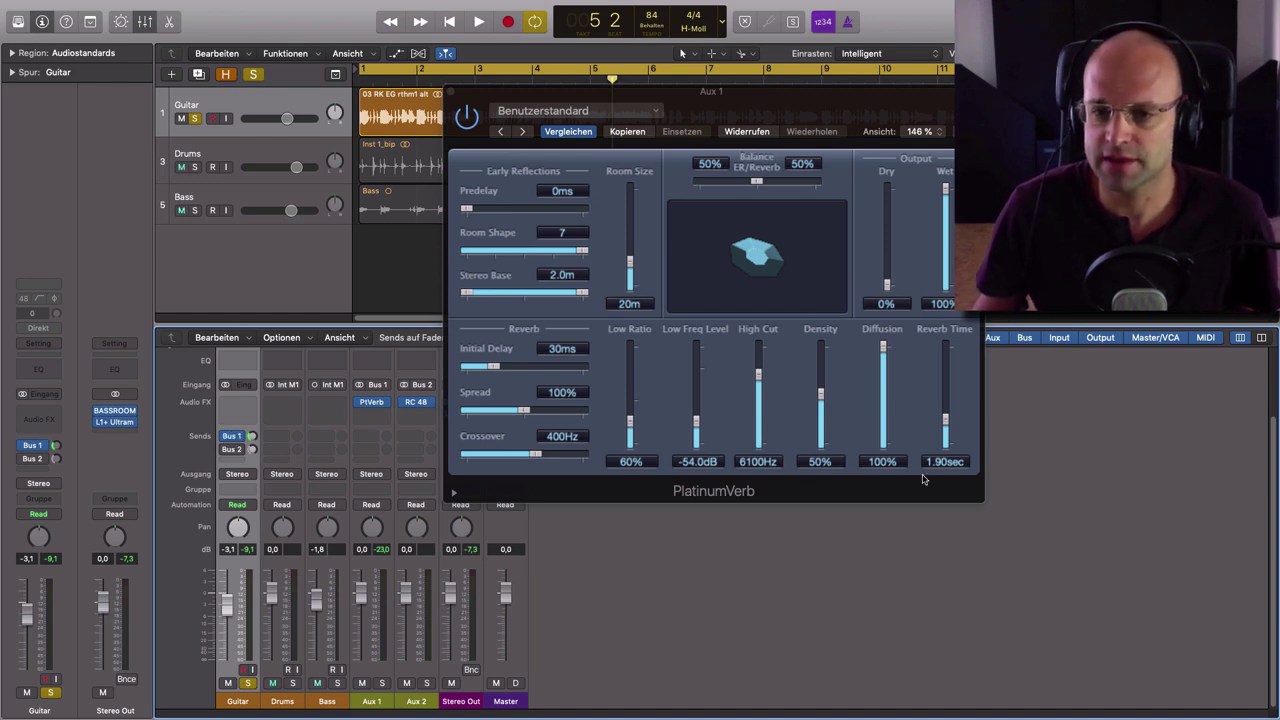
Shorten PlatinumVerb's reverb time to 0.90 sec while auditioning the soloed guitar, with the reverb bypassed for comparison.
left_click_drag(946, 420, 947, 426)
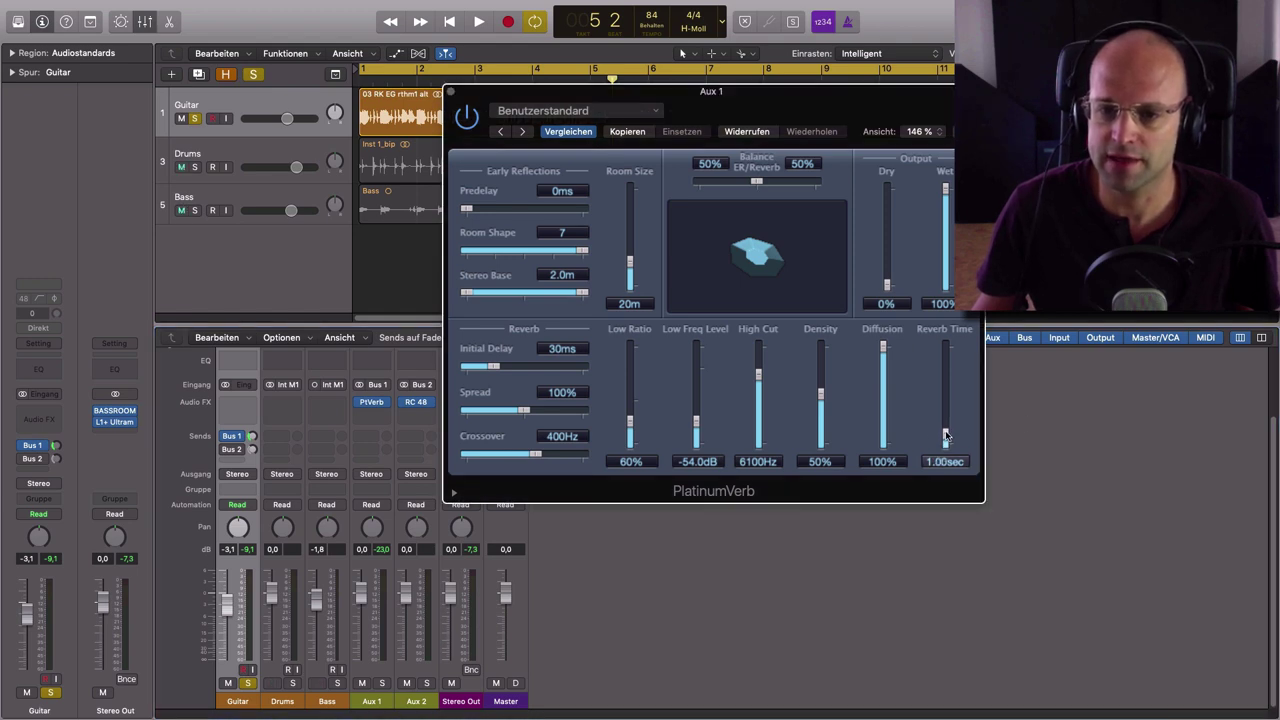
key("space")
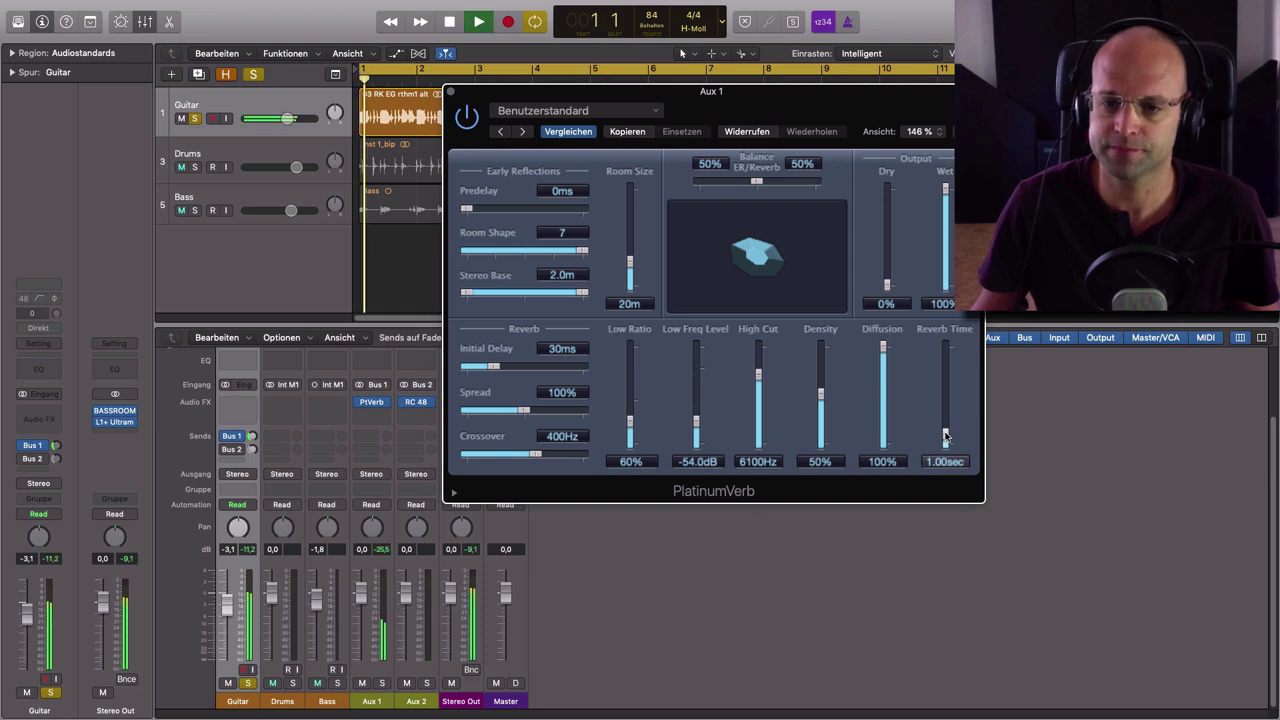
left_click_drag(945, 435, 947, 437)
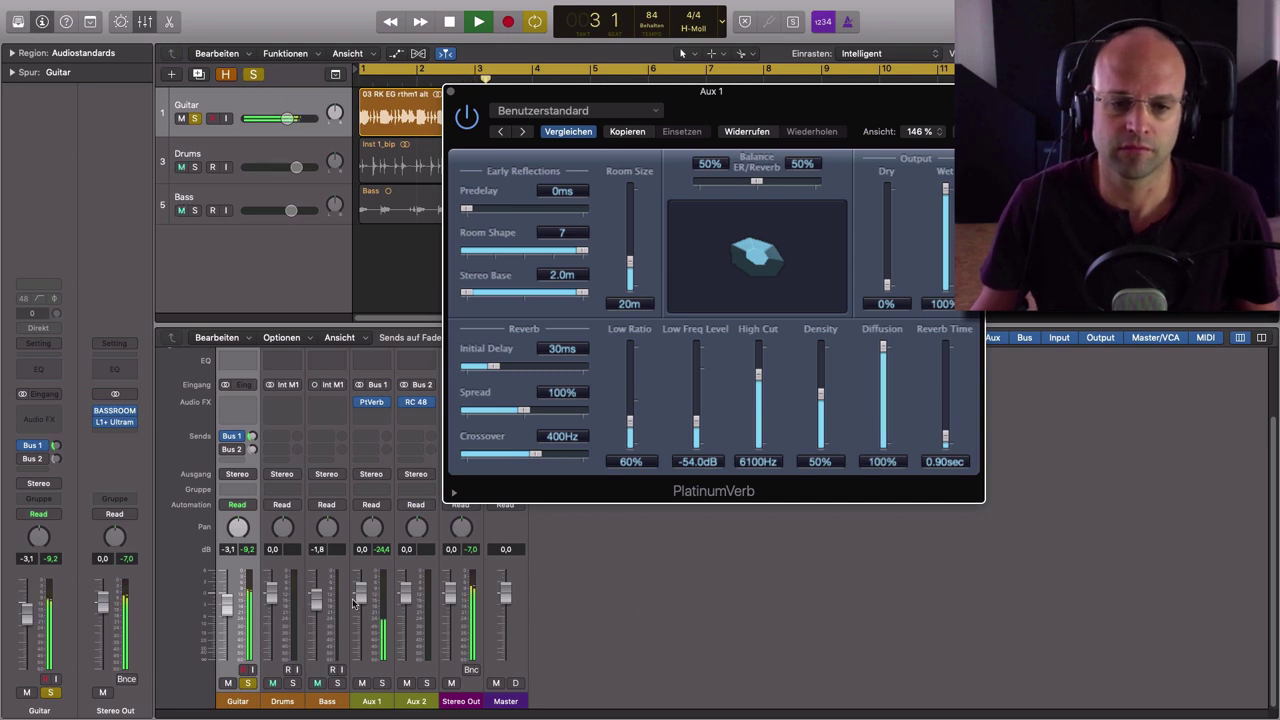
left_click(464, 120)
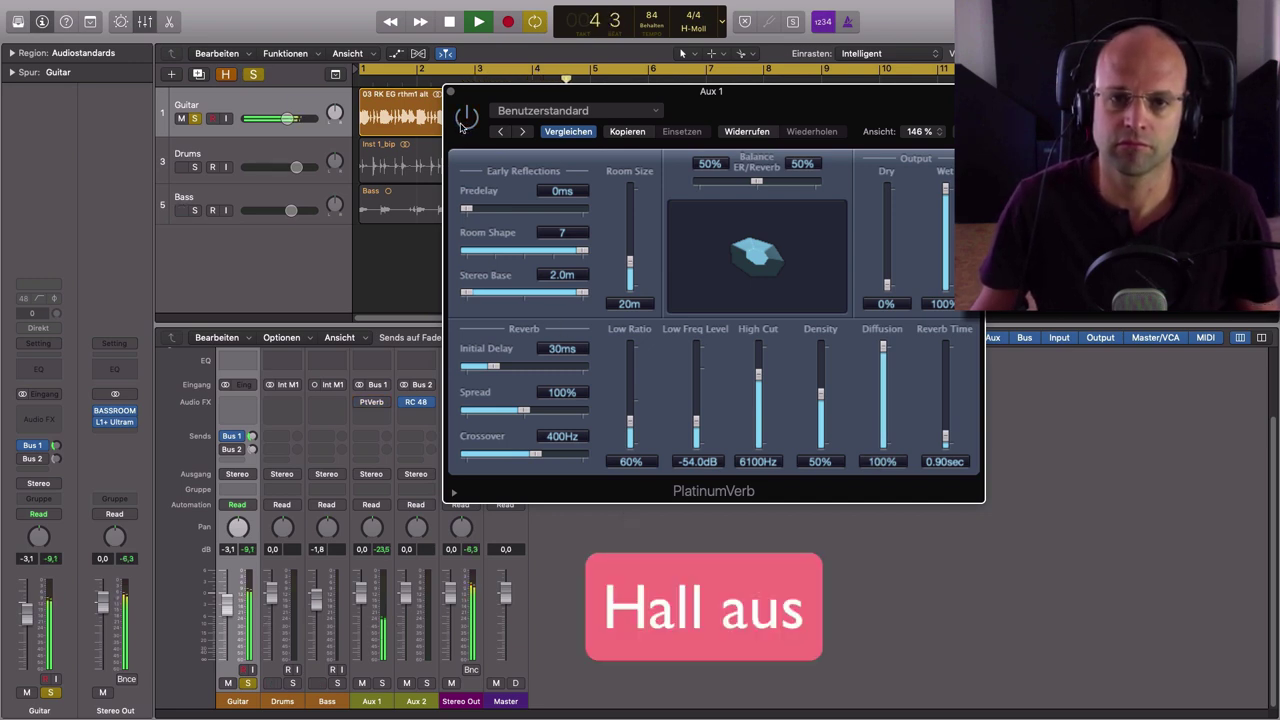
key("space")
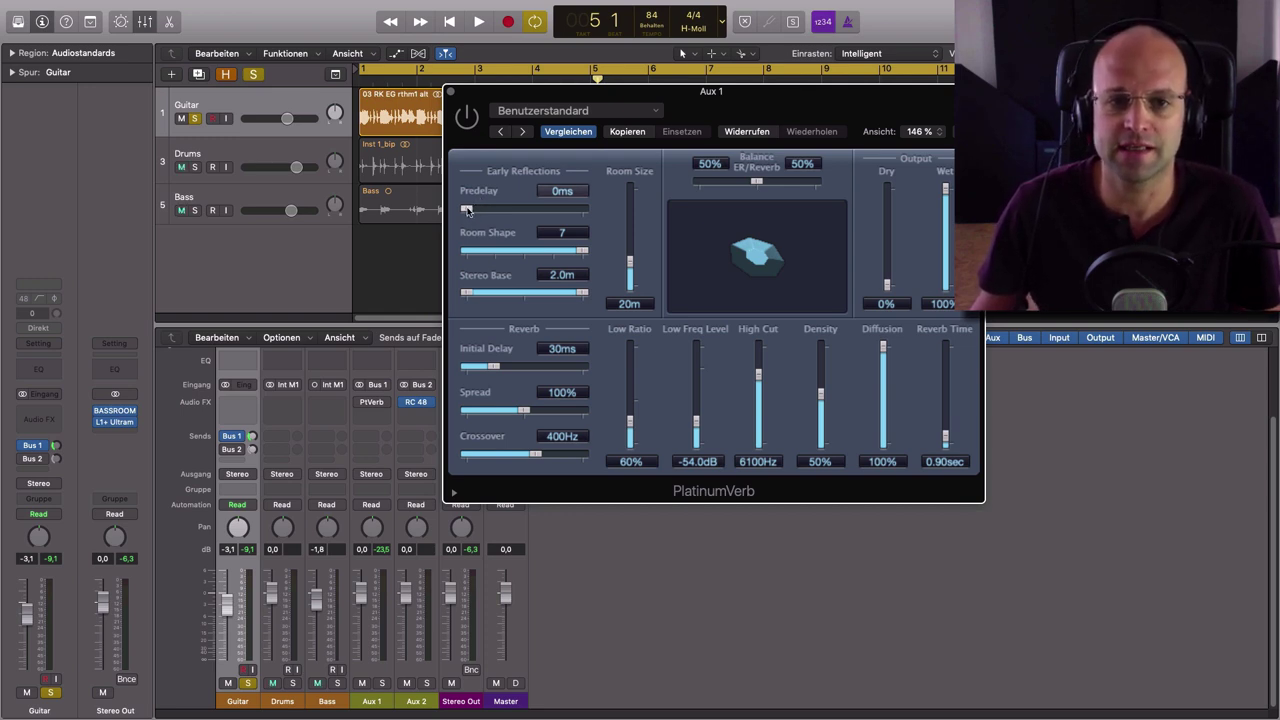
Try a reverb time of 2.50 sec and a predelay of 200 ms on the guitar with PlatinumVerb switched back on.
mouse_move(474, 210)
left_mouse_down()
mouse_move(540, 211)
mouse_move(449, 207)
left_mouse_up()
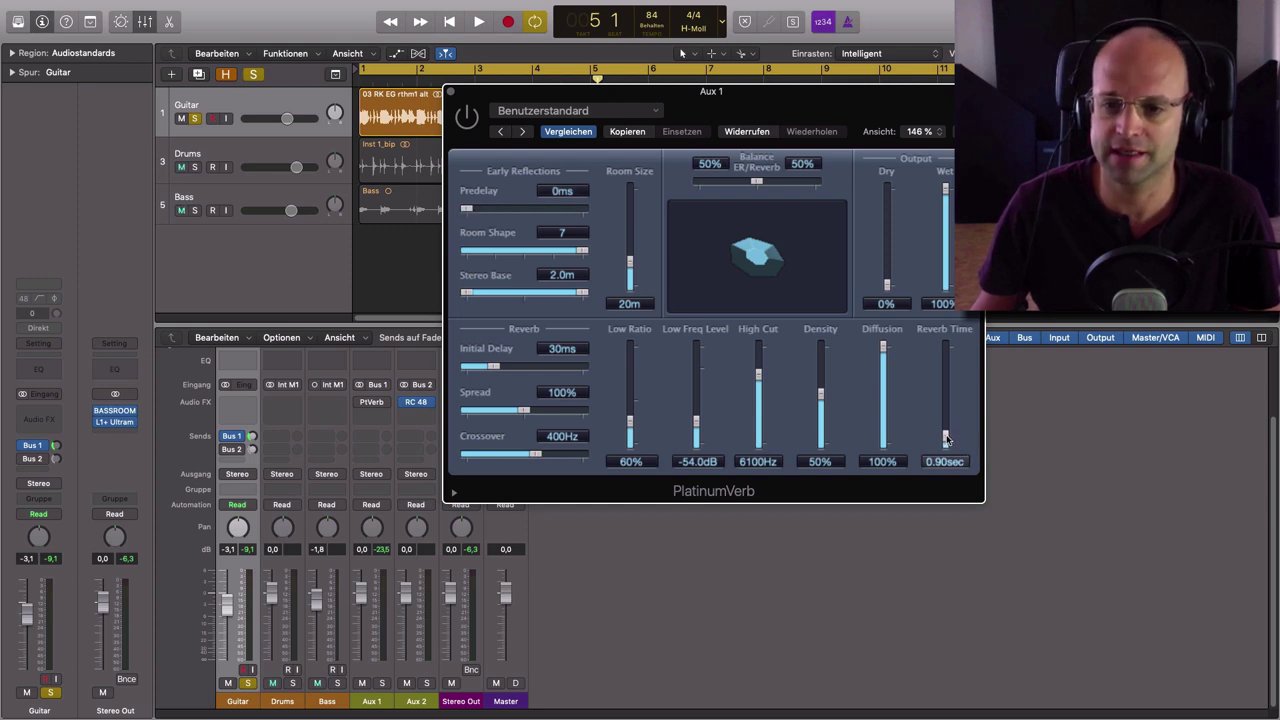
left_click_drag(946, 438, 948, 413)
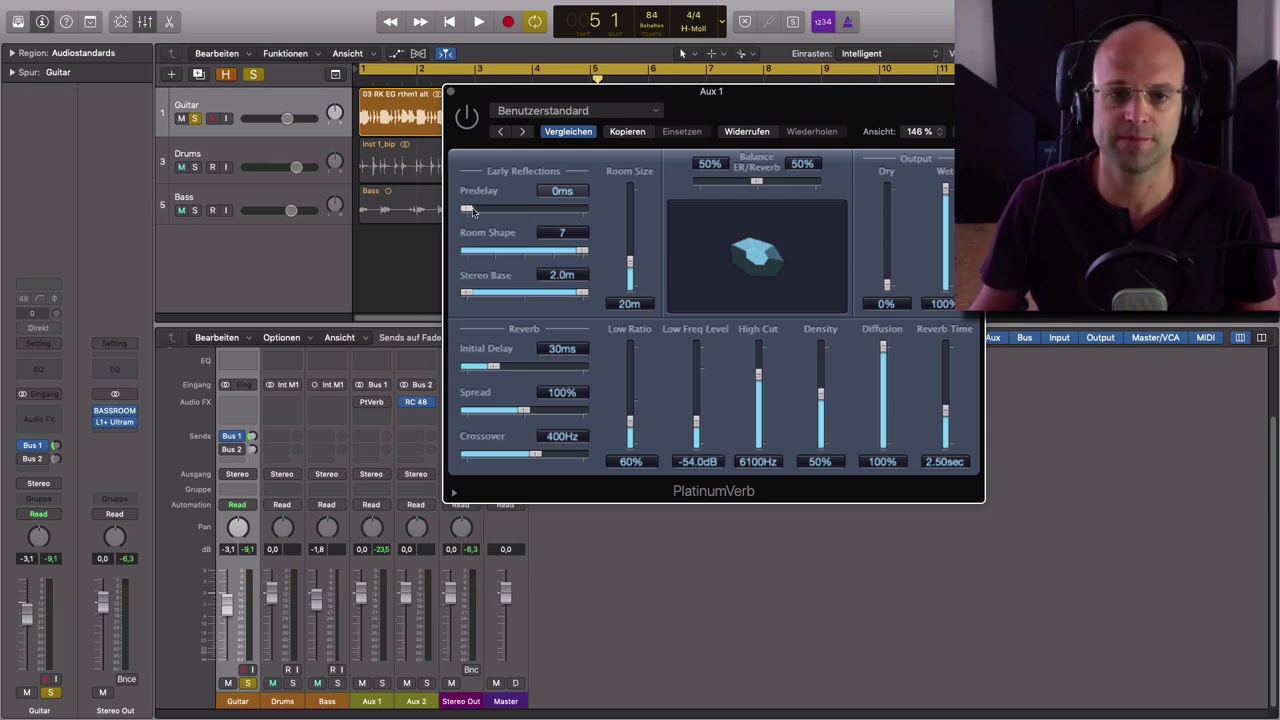
key("space")
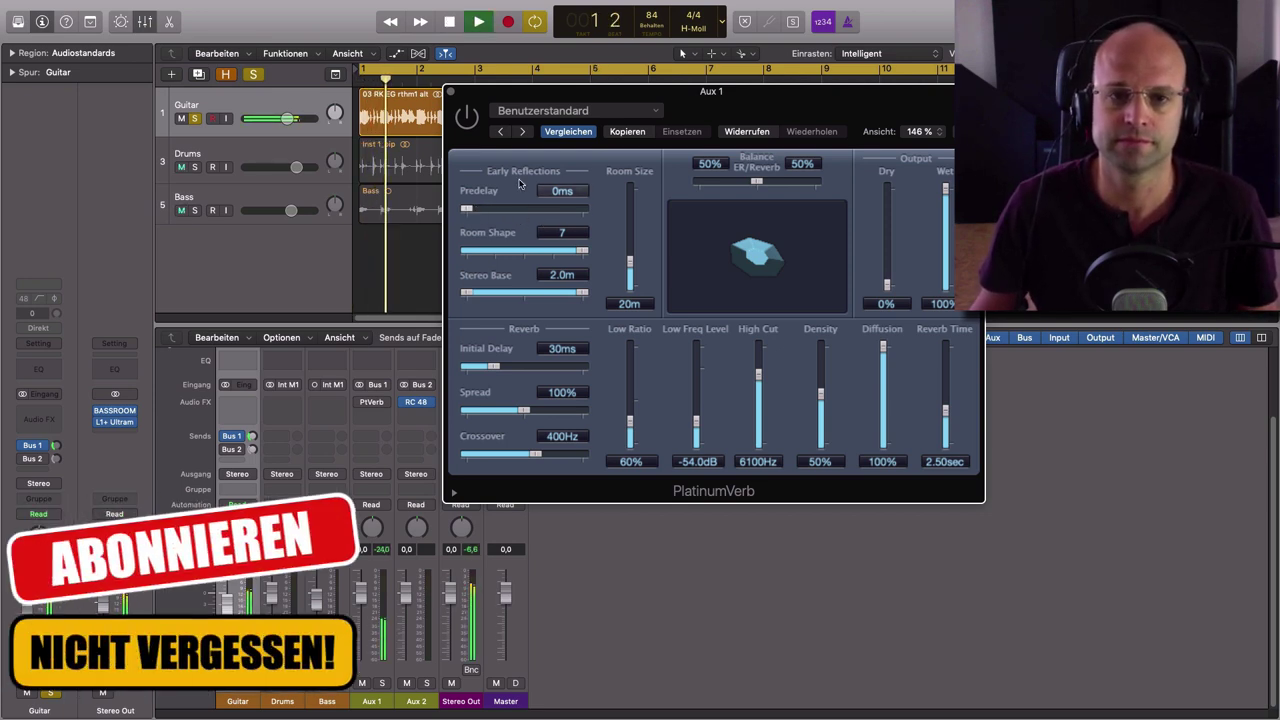
left_click(467, 117)
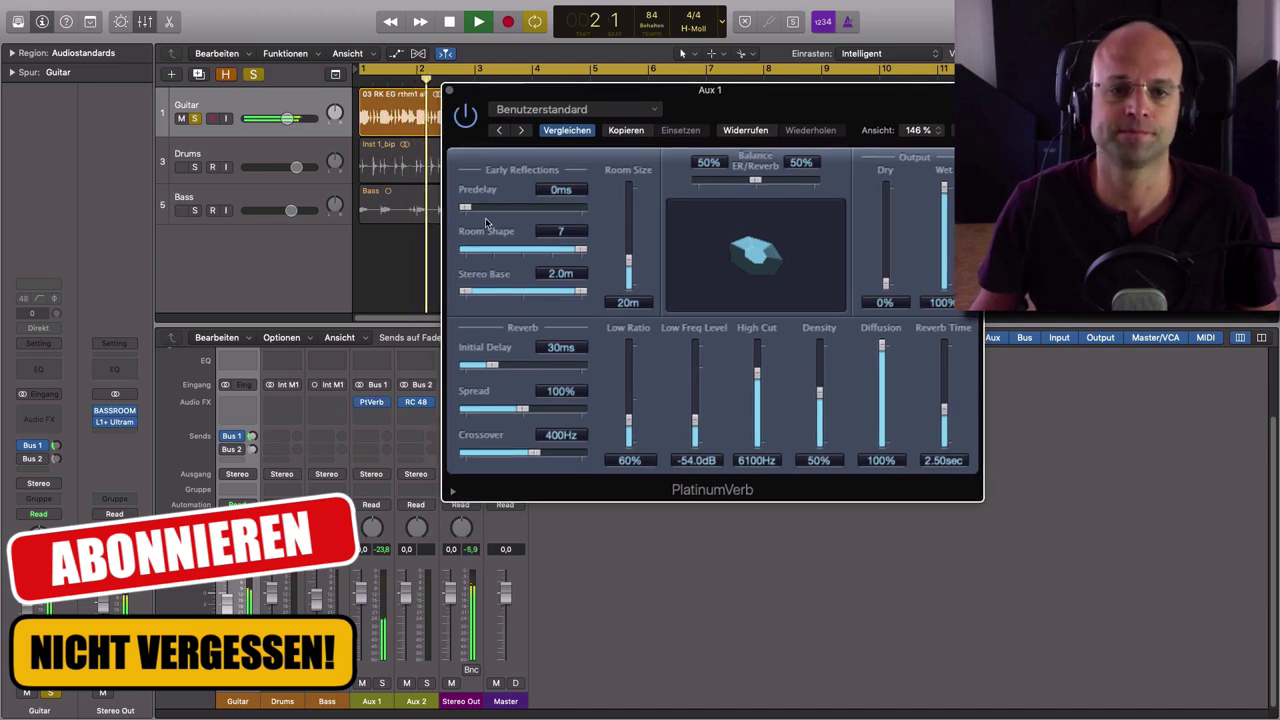
left_click_drag(467, 208, 591, 218)
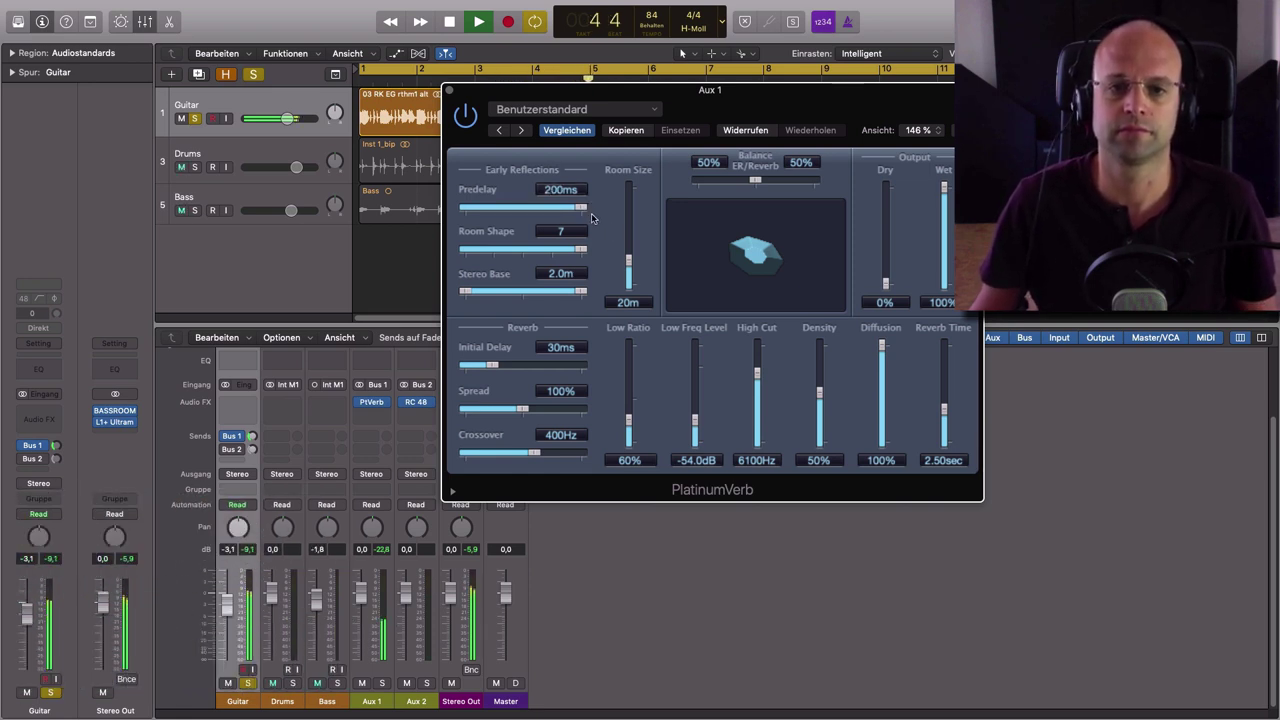
key("space")
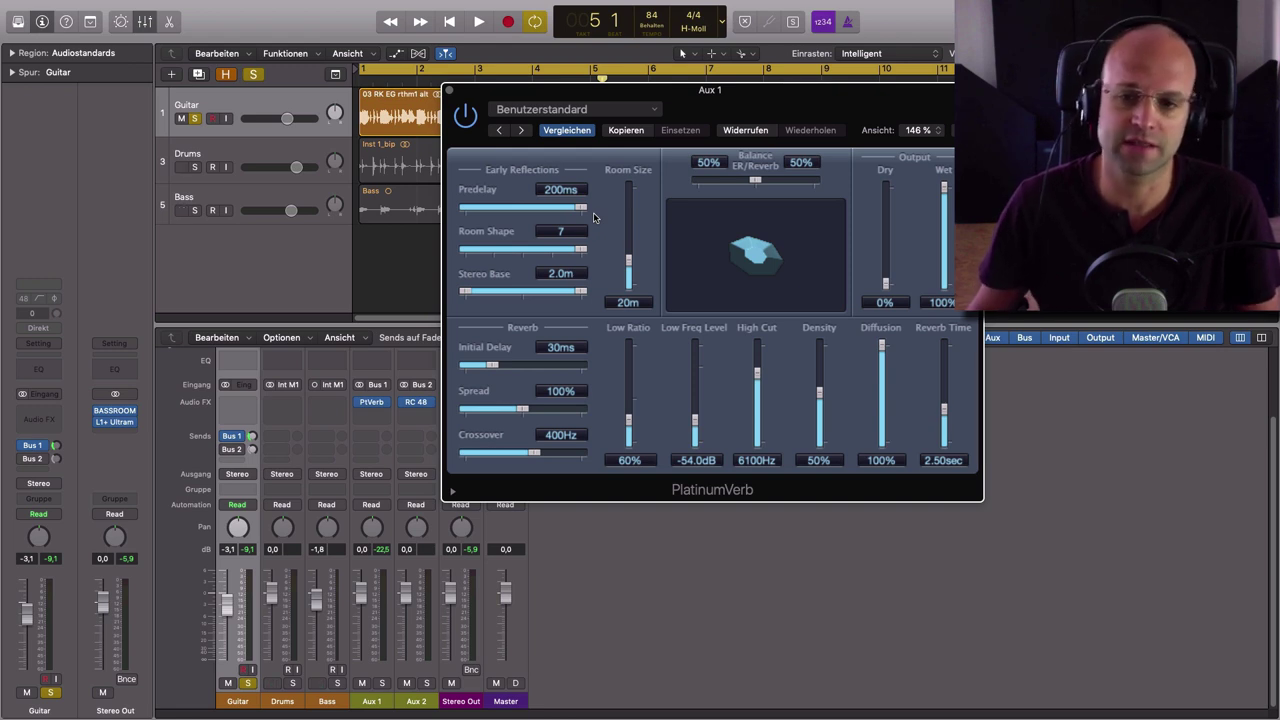
Set PlatinumVerb's reverb time to 0.90 sec and its predelay to 30 ms while auditioning the guitar.
left_click_drag(944, 410, 944, 434)
left_click_drag(577, 208, 422, 209)
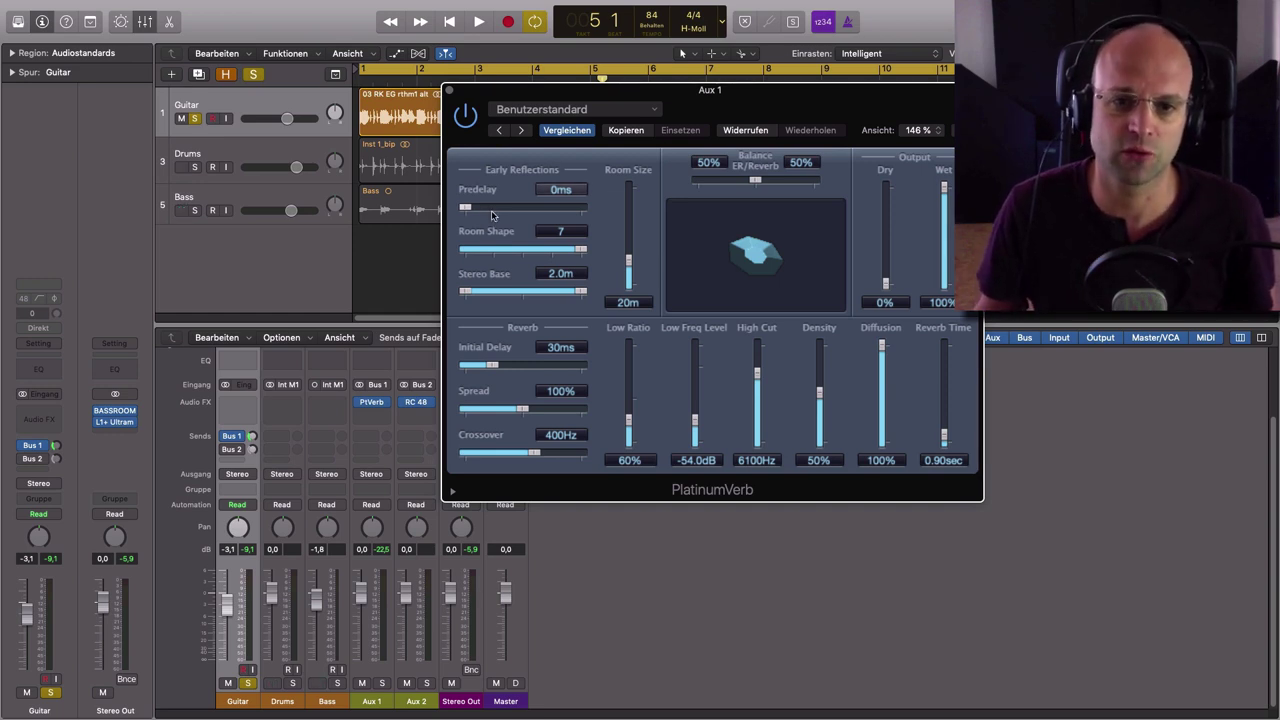
key("space")
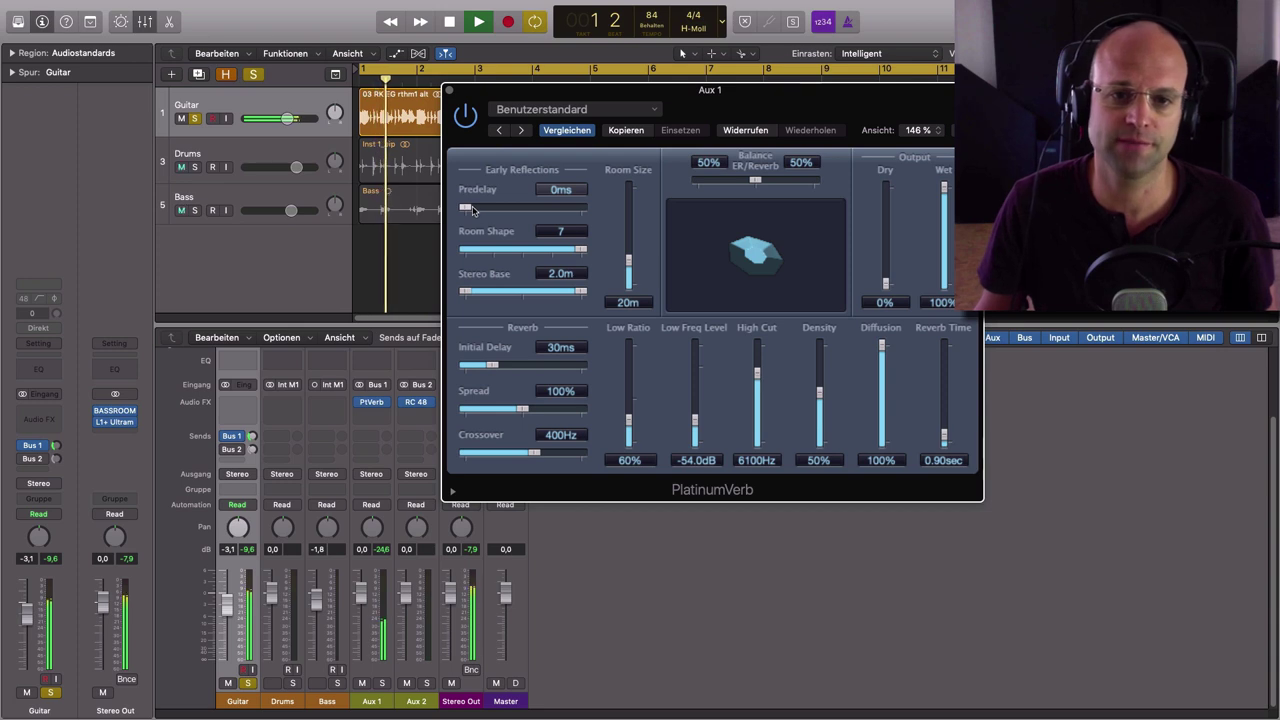
left_click_drag(474, 209, 501, 203)
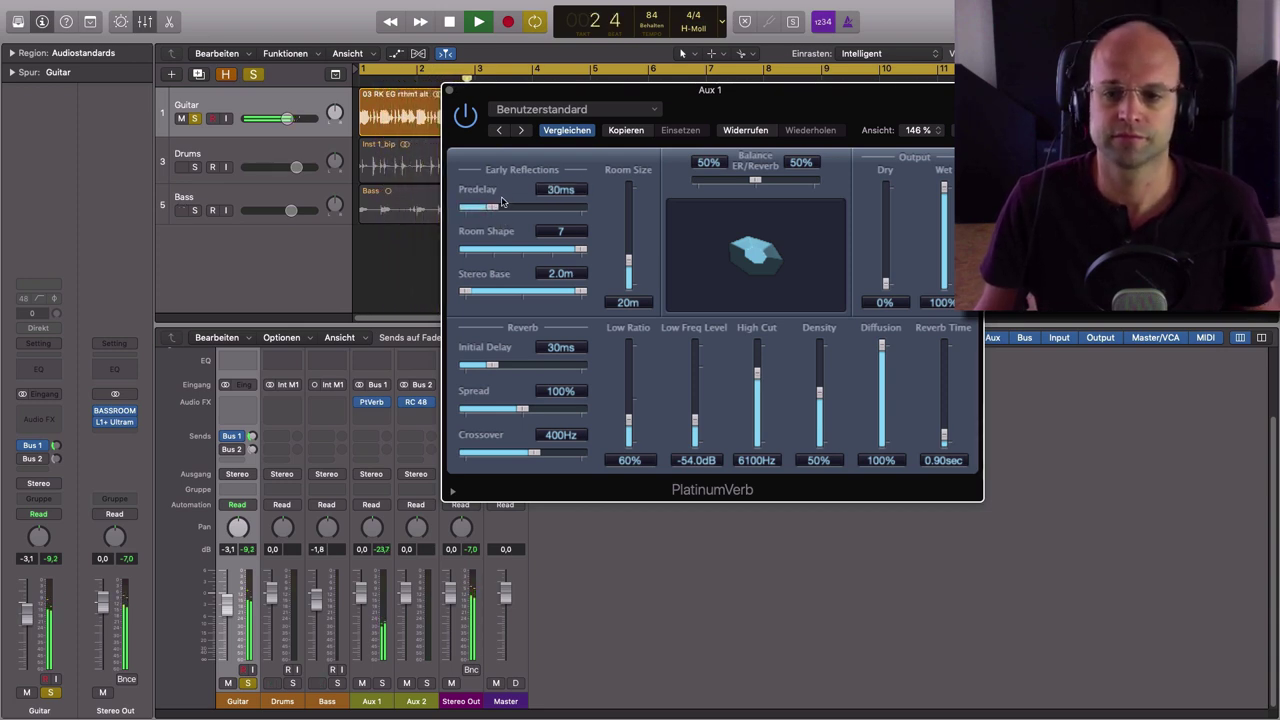
Compare the full mix without and with PlatinumVerb by unsoloing the Guitar and toggling the reverb's bypass during playback.
left_click(465, 115)
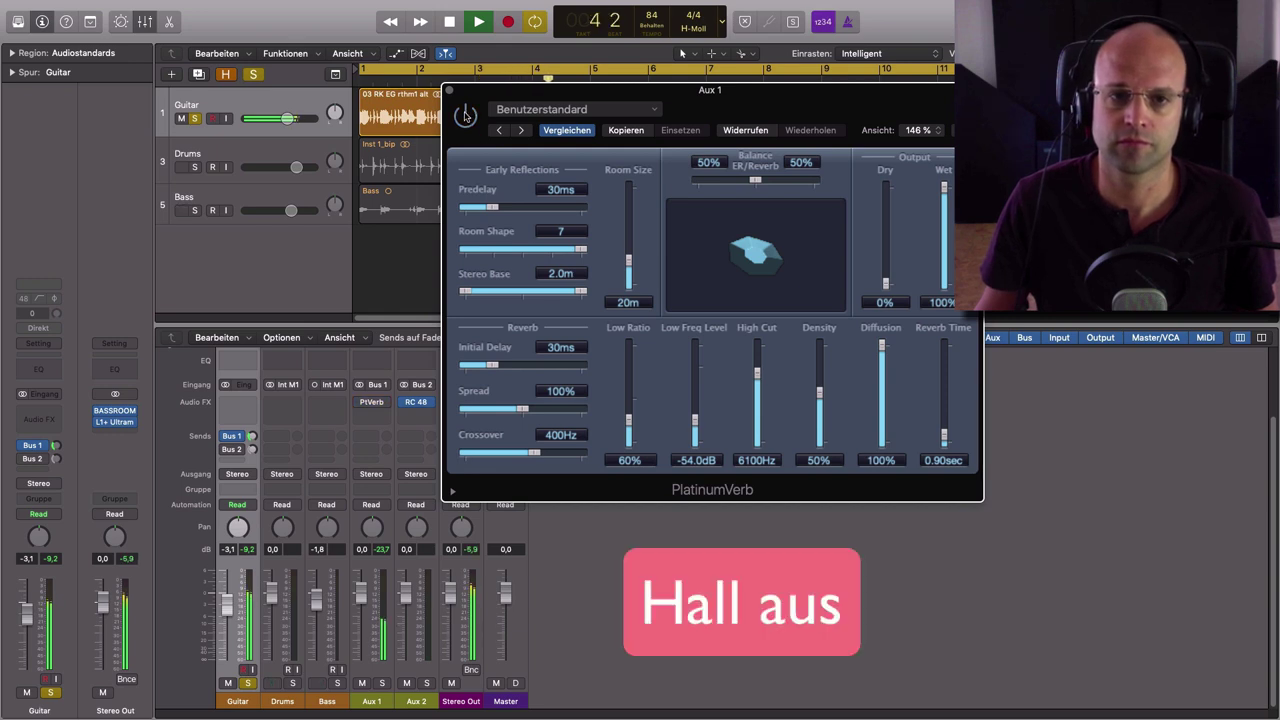
left_click(199, 119)
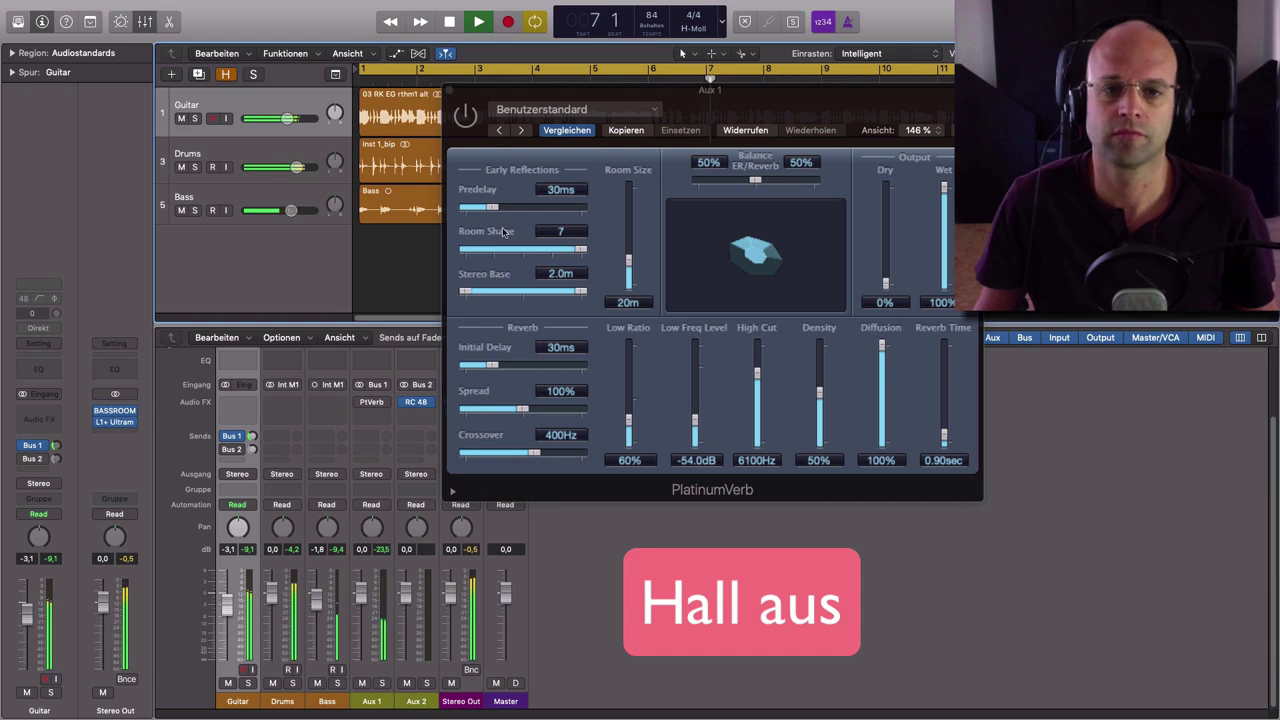
left_click(465, 118)
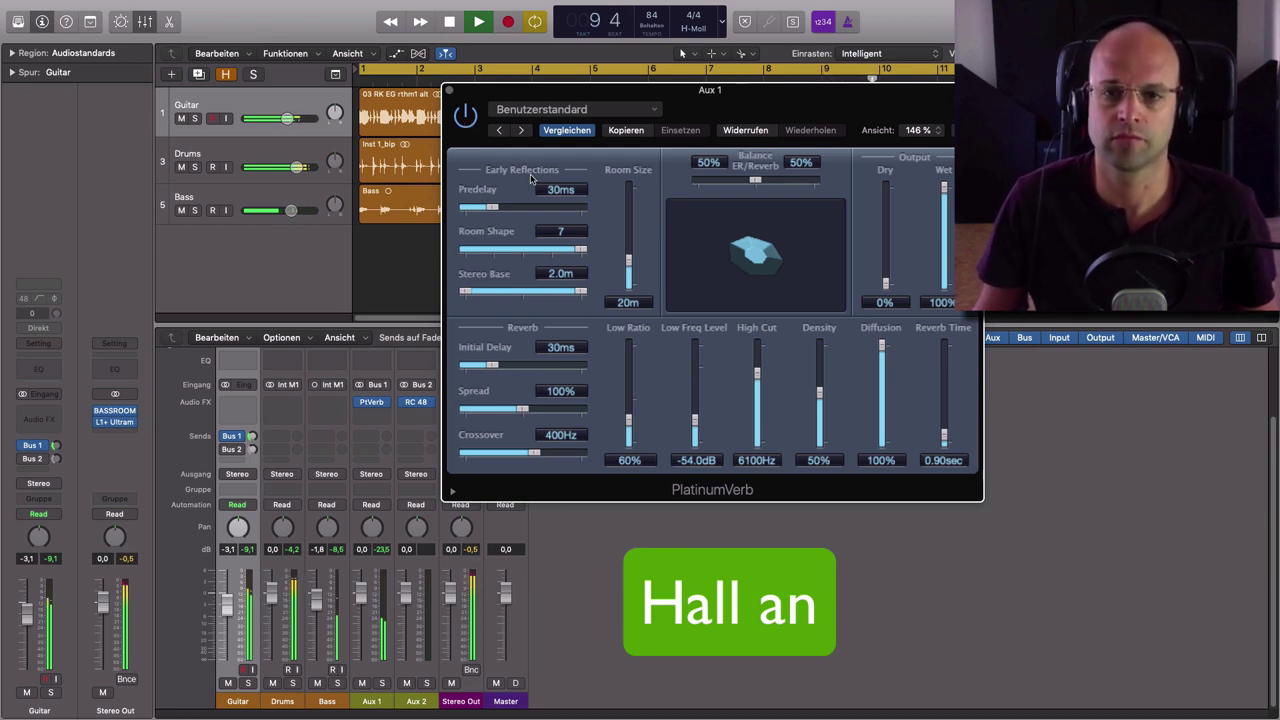
key("space")
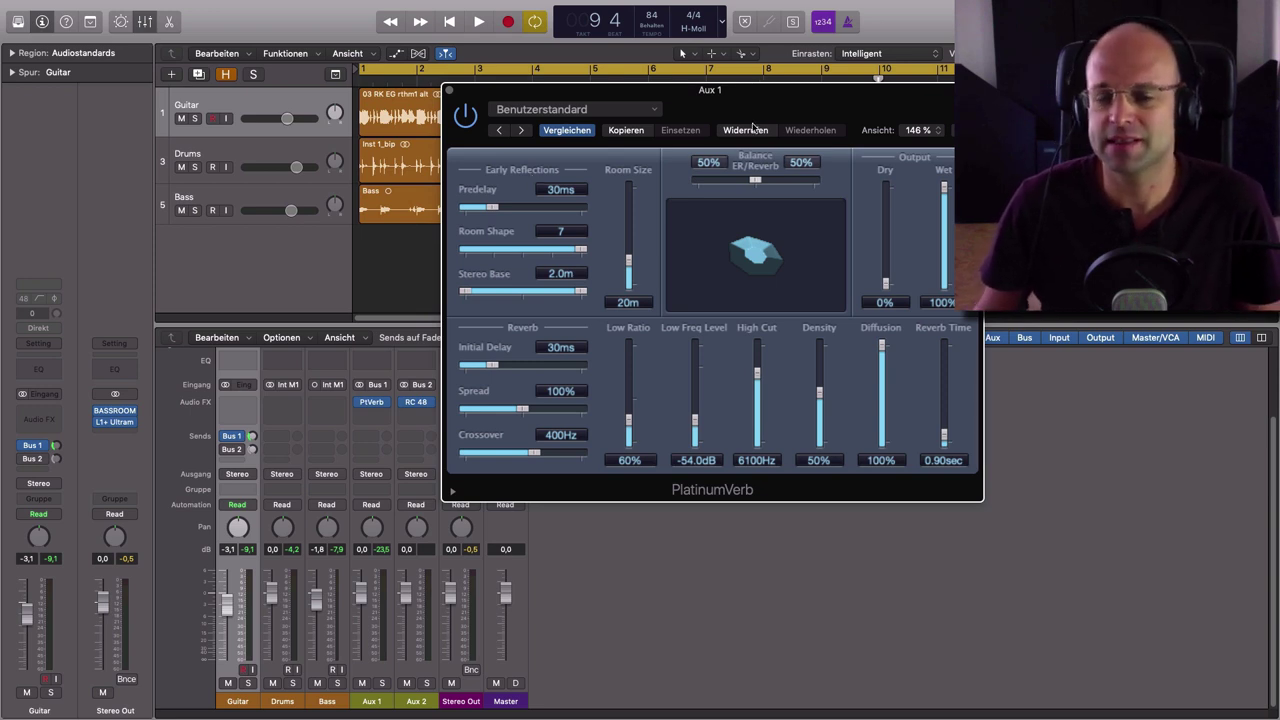
Solo the Guitar track from the start of the project and set PlatinumVerb's reverb time to 0.50 sec.
left_click_drag(754, 102, 701, 153)
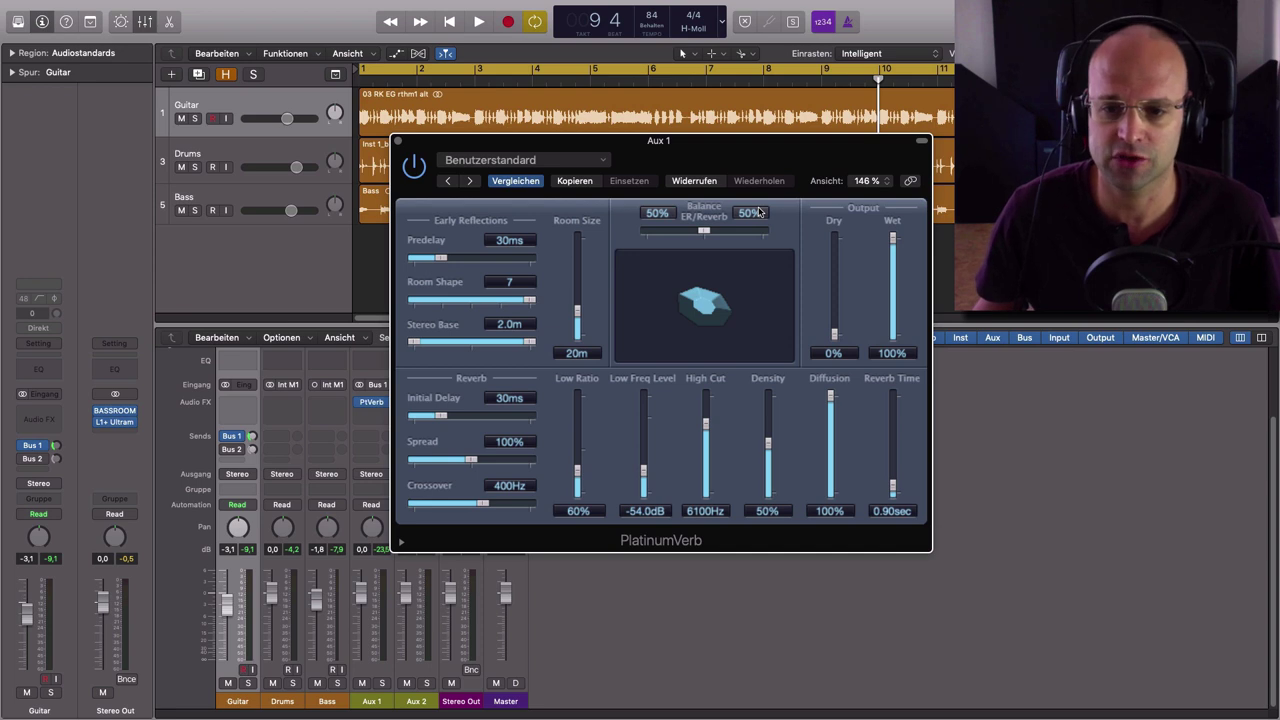
left_click(358, 86)
key("Return")
left_click(195, 119)
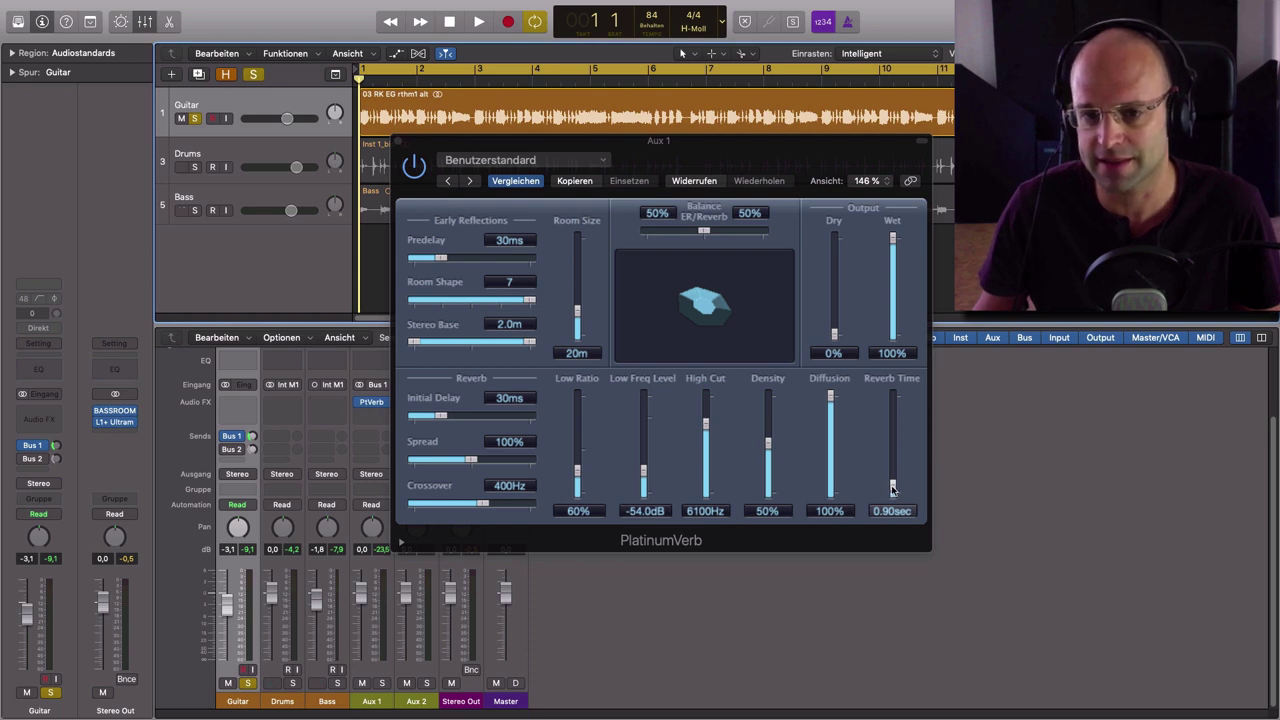
left_click_drag(893, 488, 892, 531)
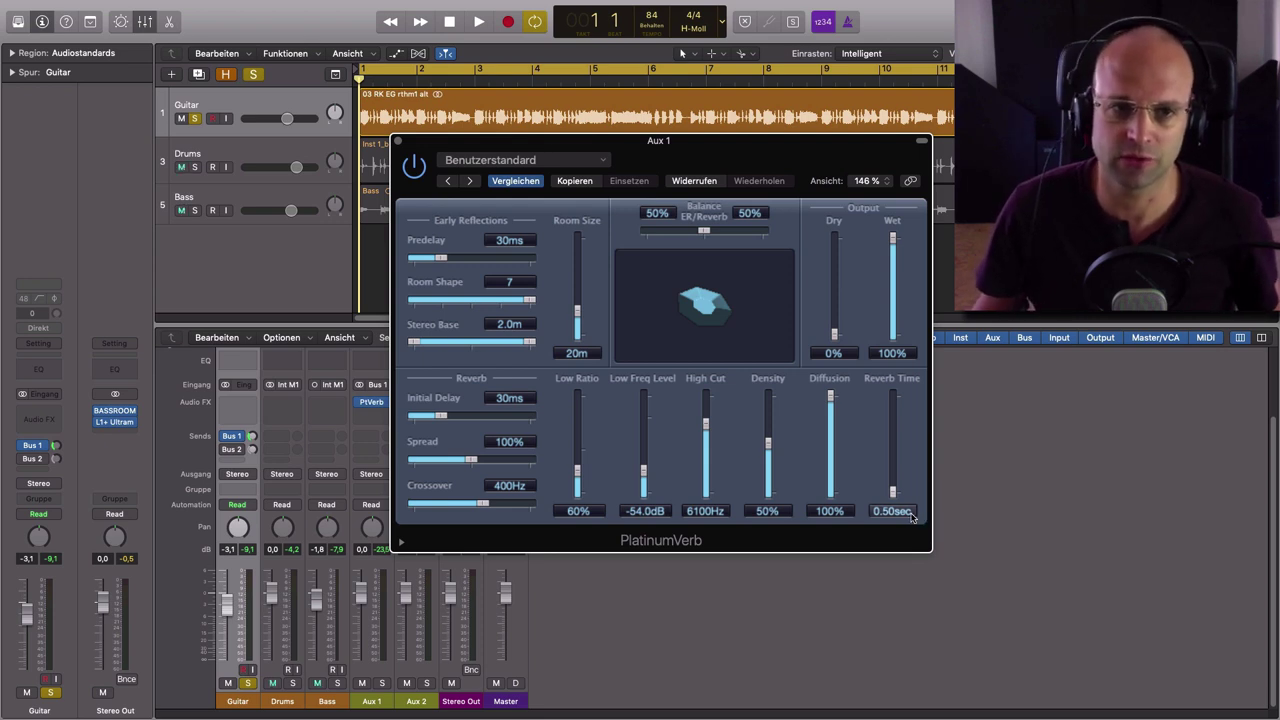
Audition the opening notes of the soloed guitar several times, stopping playback to hear the short reverb tail.
key("space")
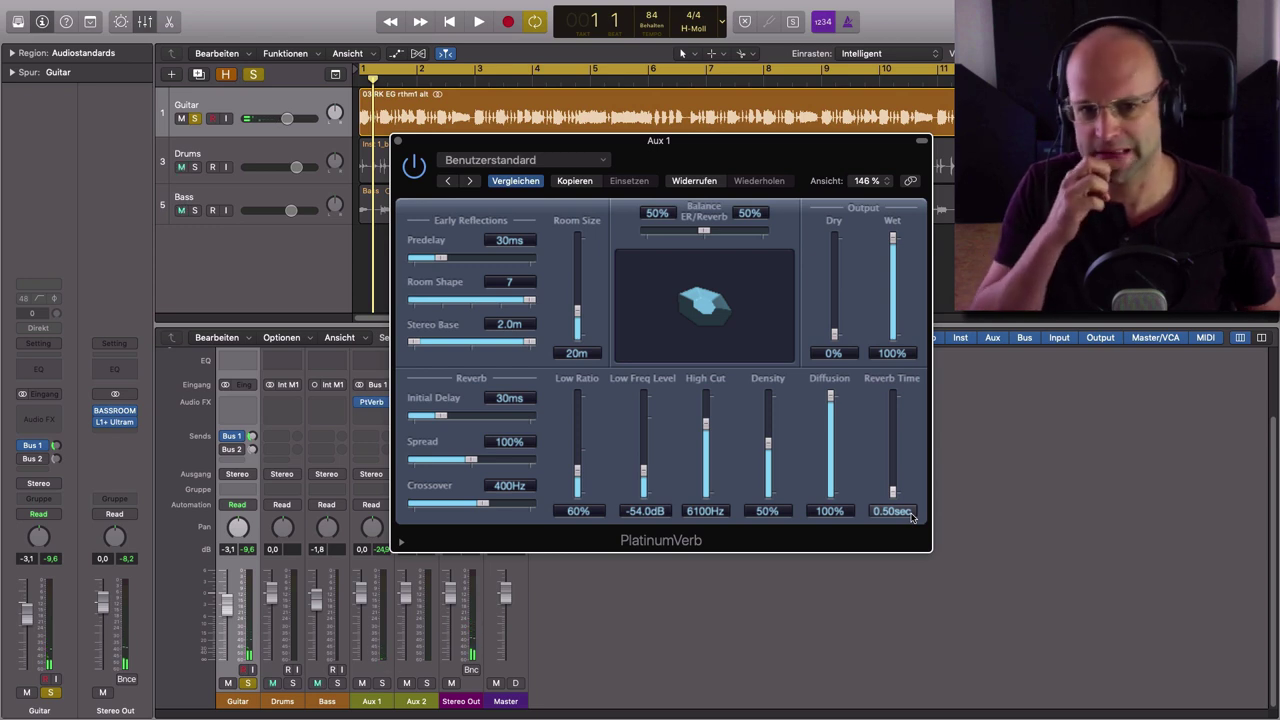
key("space")
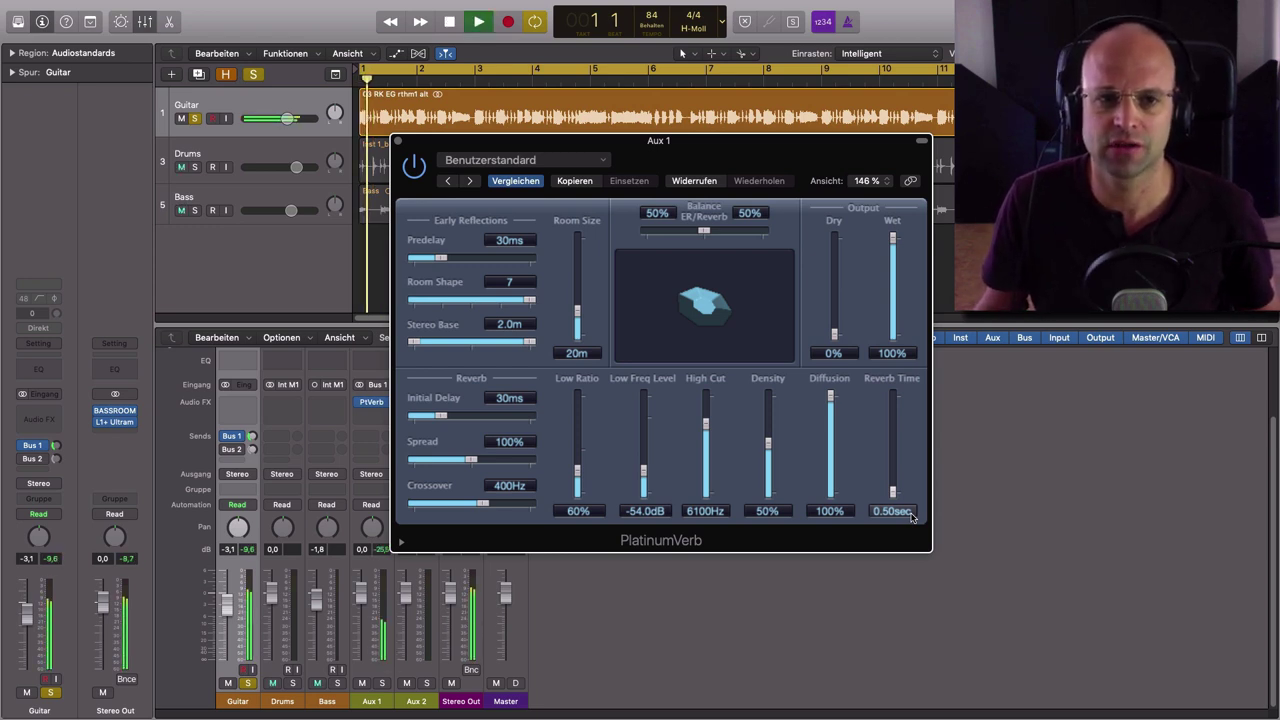
key("space")
key("space")
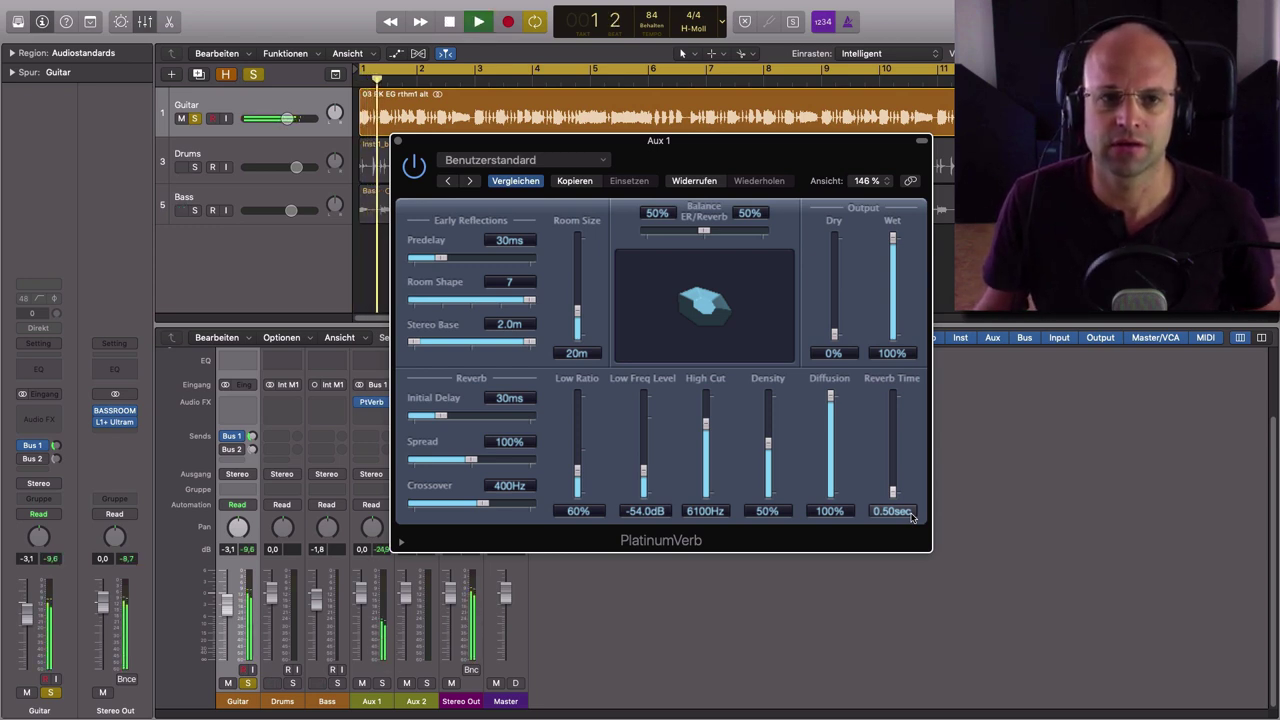
key("space")
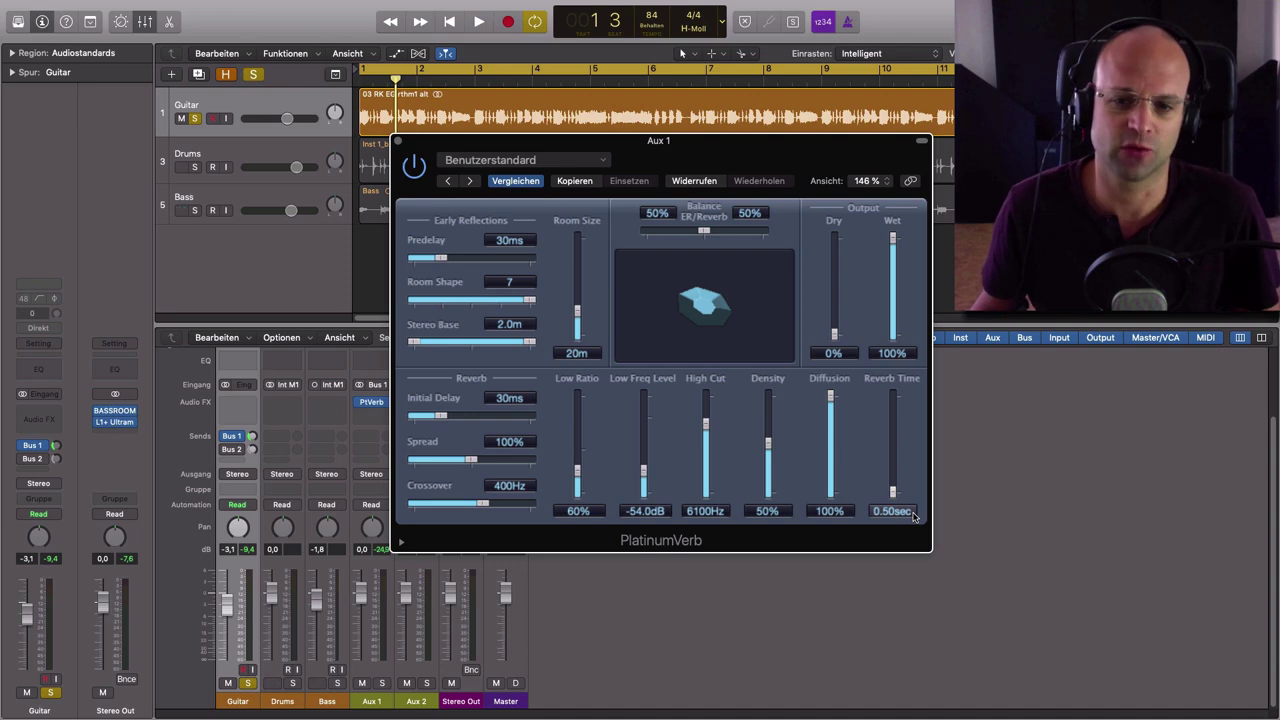
Close PlatinumVerb and open the RC 48 reverb on Aux 2, moving its window clear of the channel strips.
key("super+w")
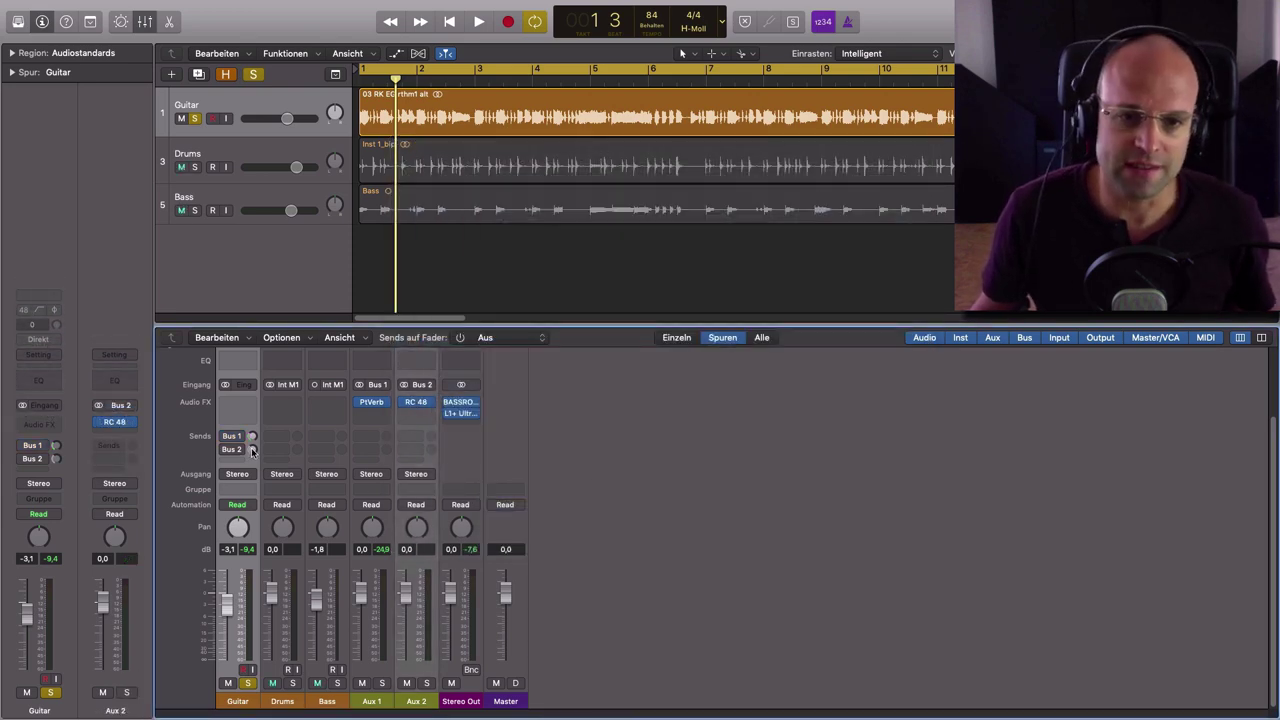
left_click(418, 404)
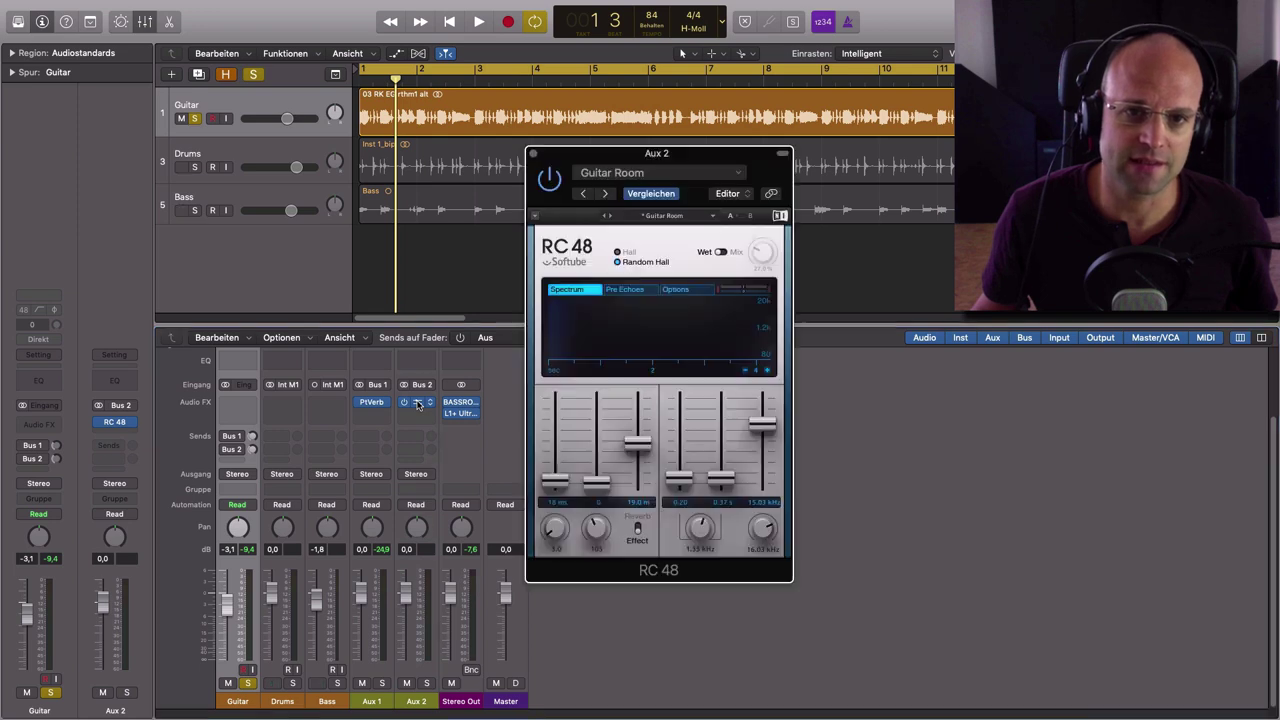
left_click_drag(629, 154, 696, 167)
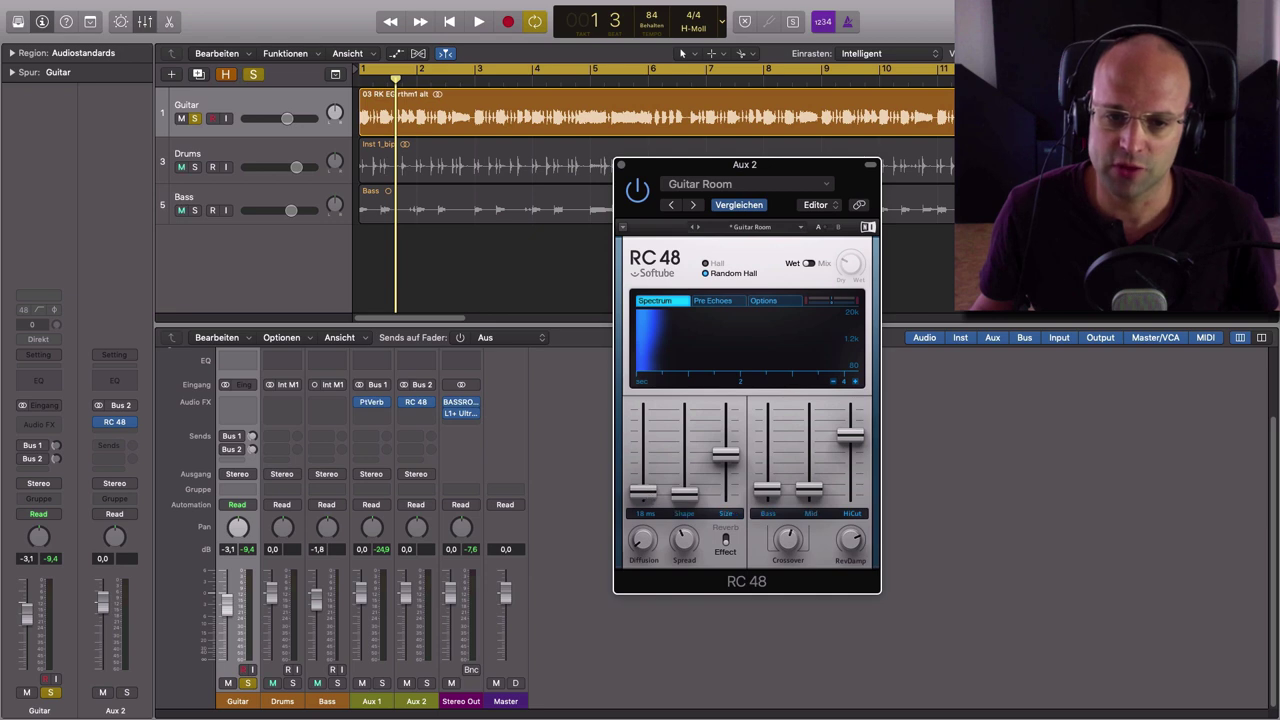
Adjust RC 48's predelay and audition the opening notes of the soloed guitar with its Bus 2 send enabled.
left_click_drag(643, 491, 643, 487)
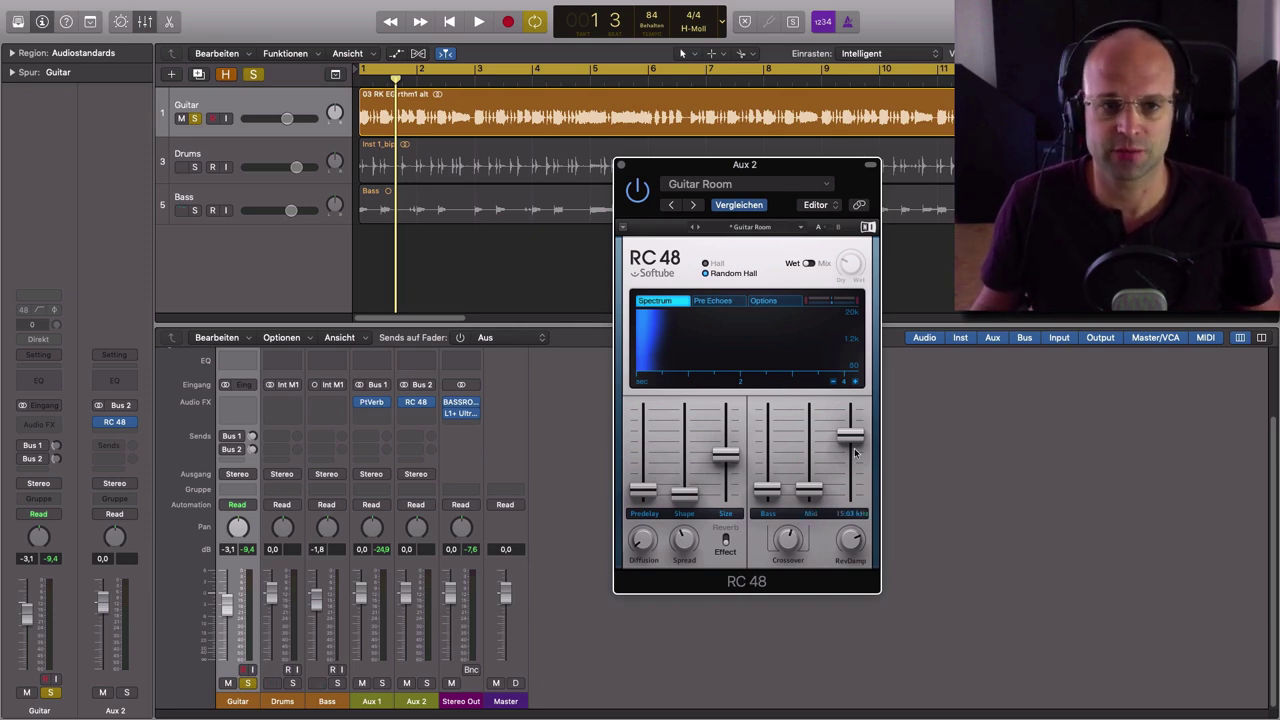
key("space")
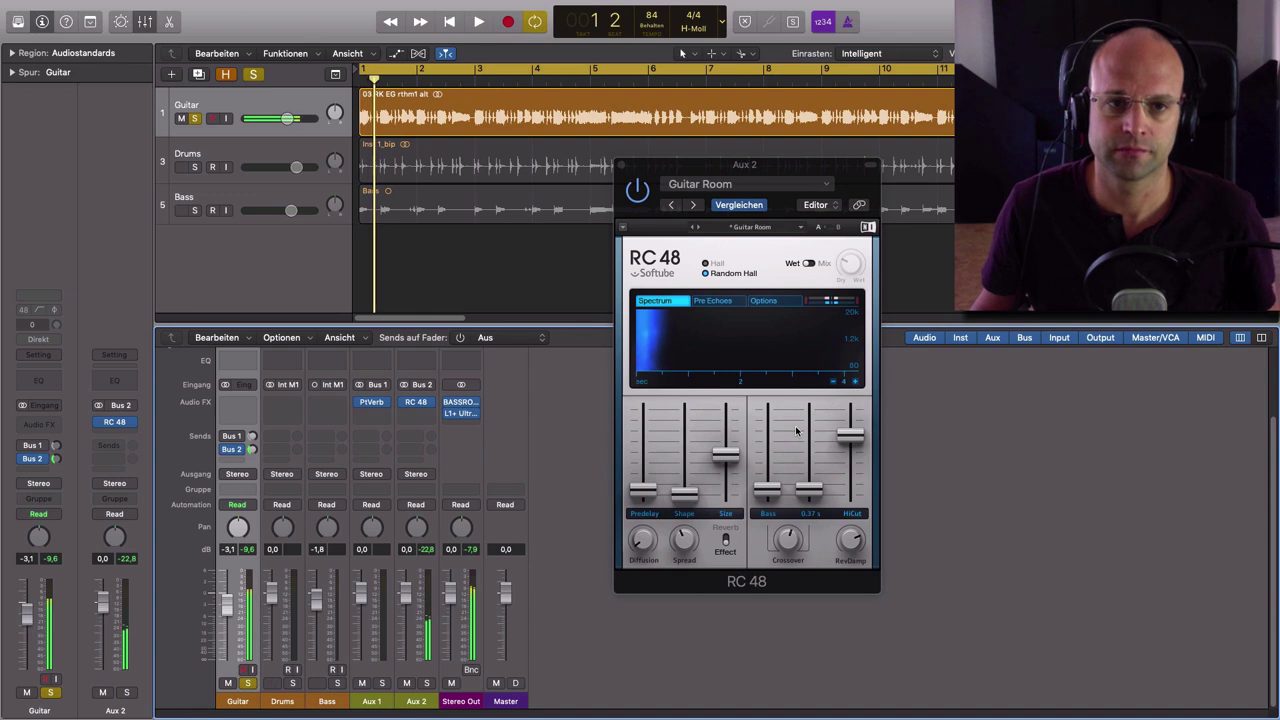
key("space")
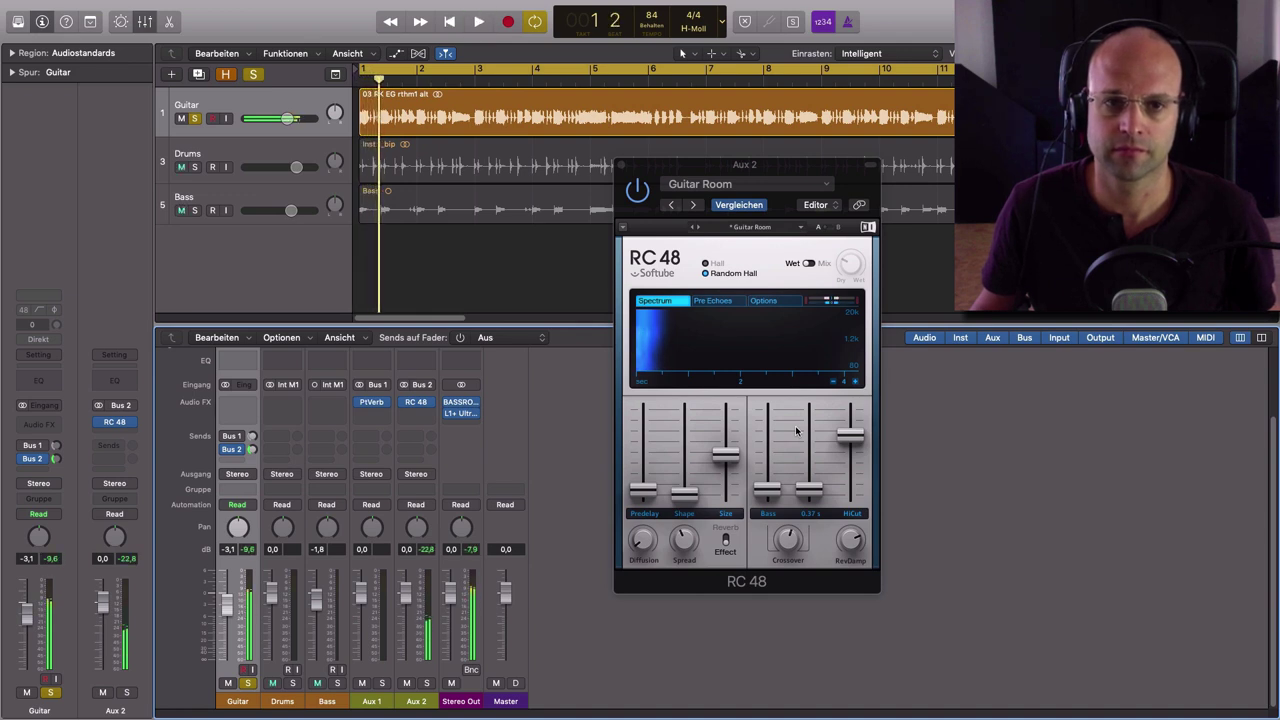
key("Return")
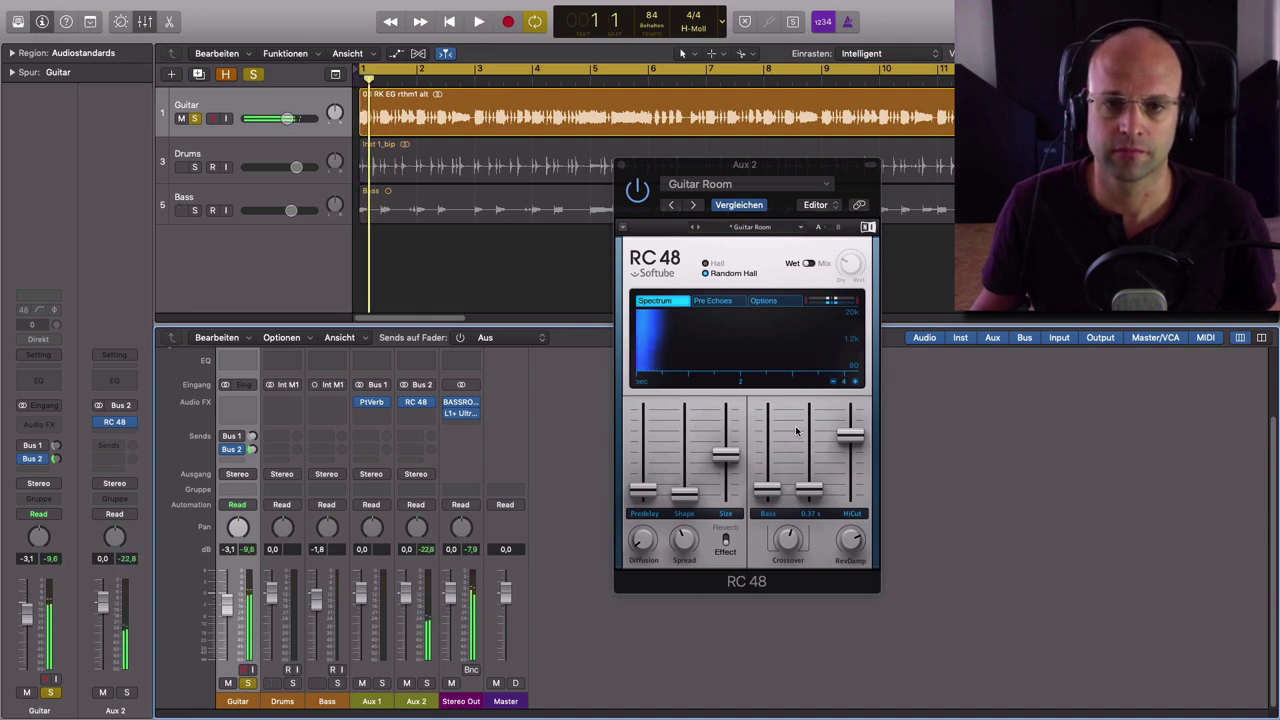
Switch the guitar's active send from Bus 2 to Bus 1 and audition the opening notes through PlatinumVerb, stopping to hear the tail.
left_click(224, 449)
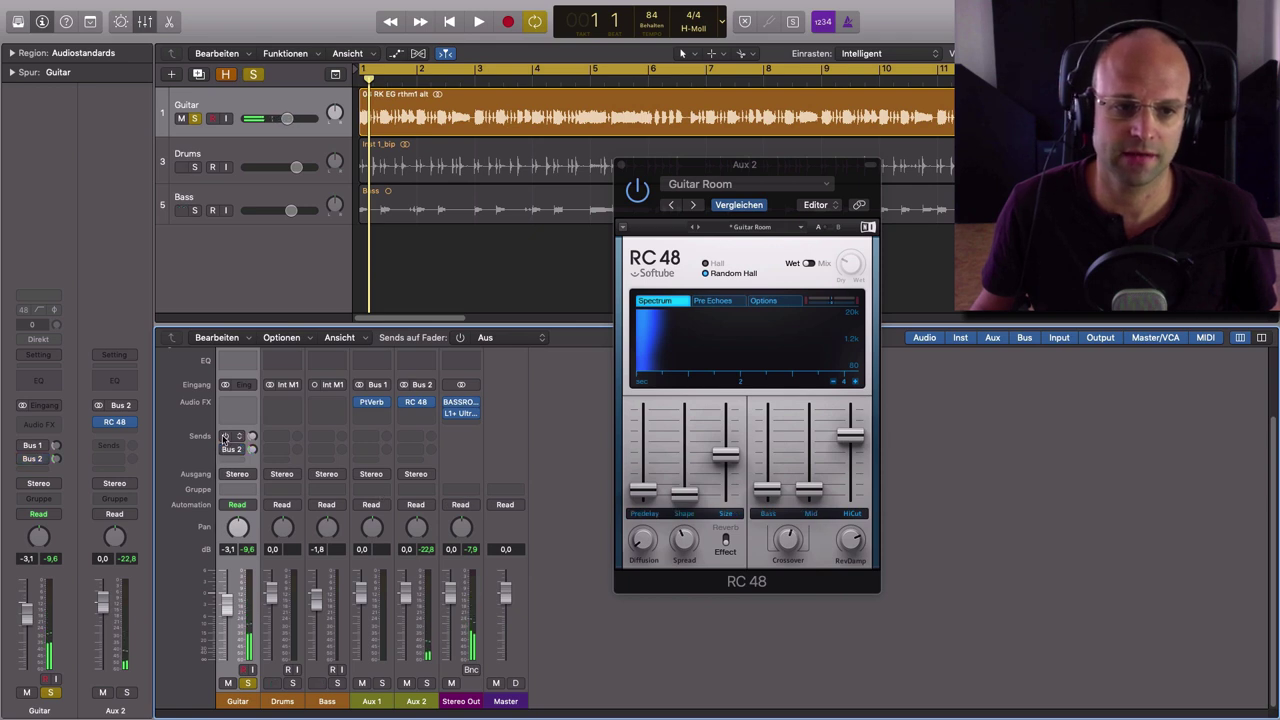
left_click(224, 437)
key("space")
key("space")
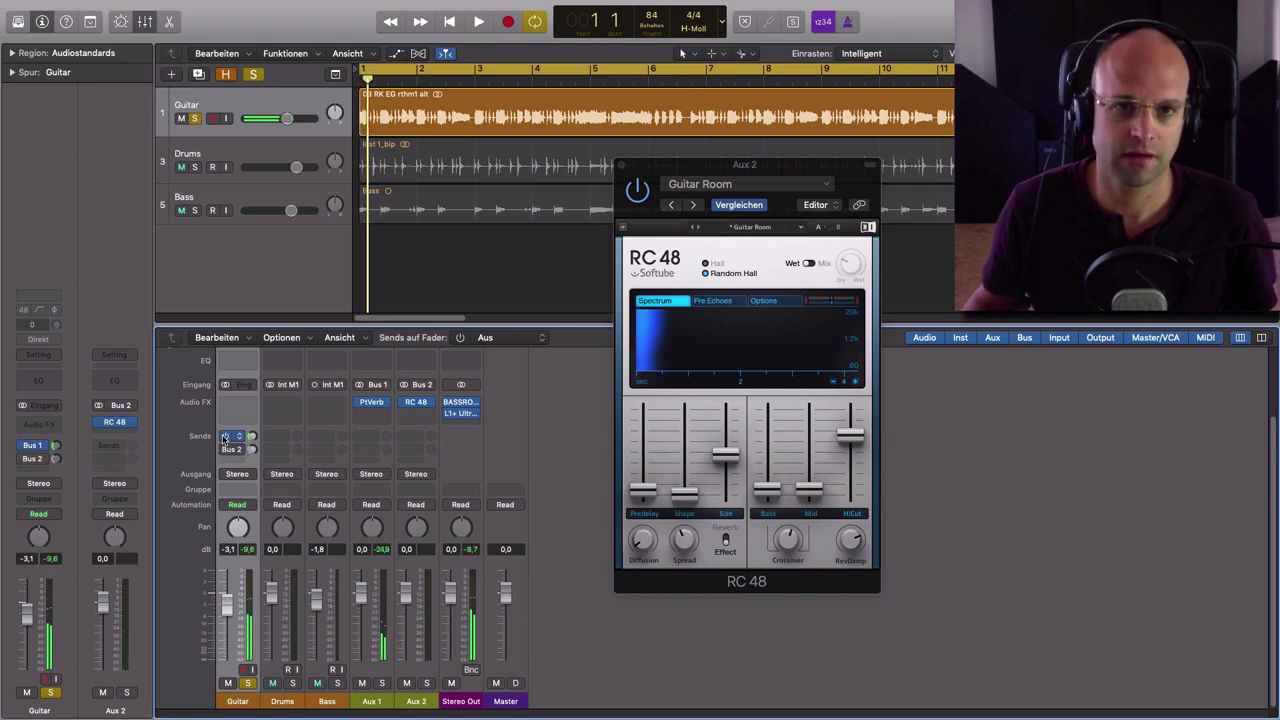
key("space")
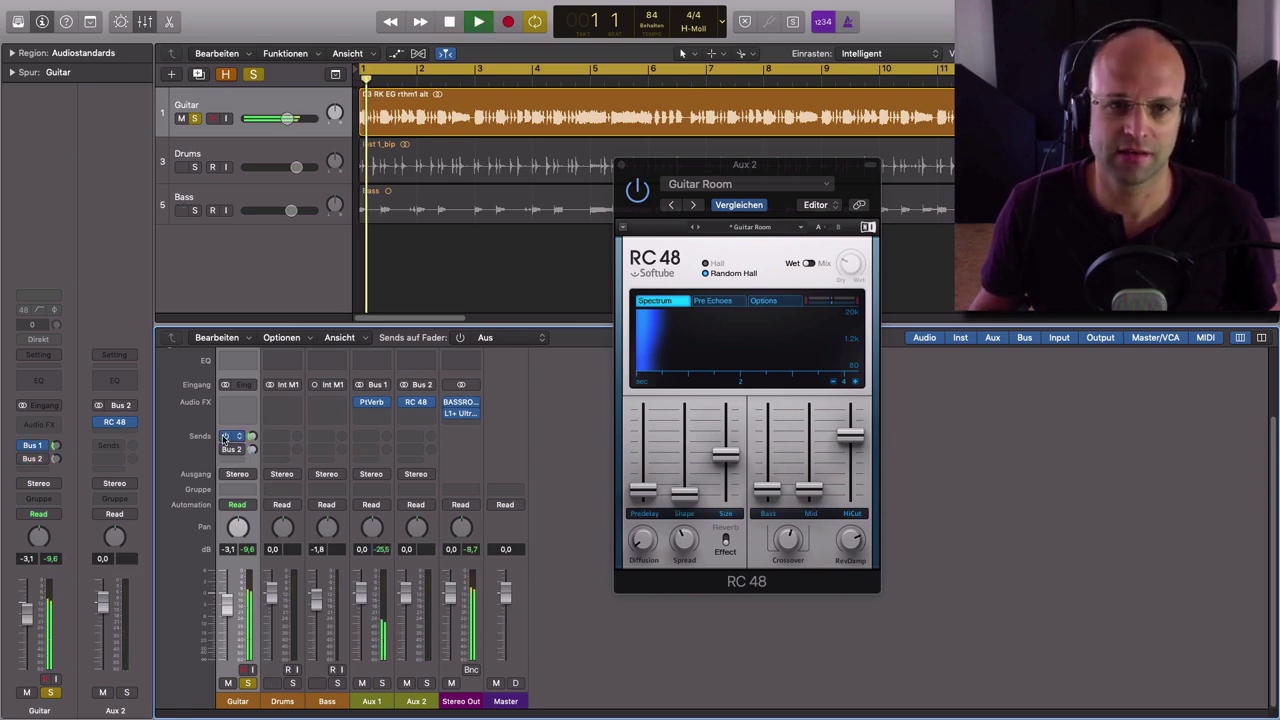
key("space")
Switch the guitar's active send back to Bus 2 and audition the opening notes through RC 48, stopping to hear the tail.
left_click(225, 450)
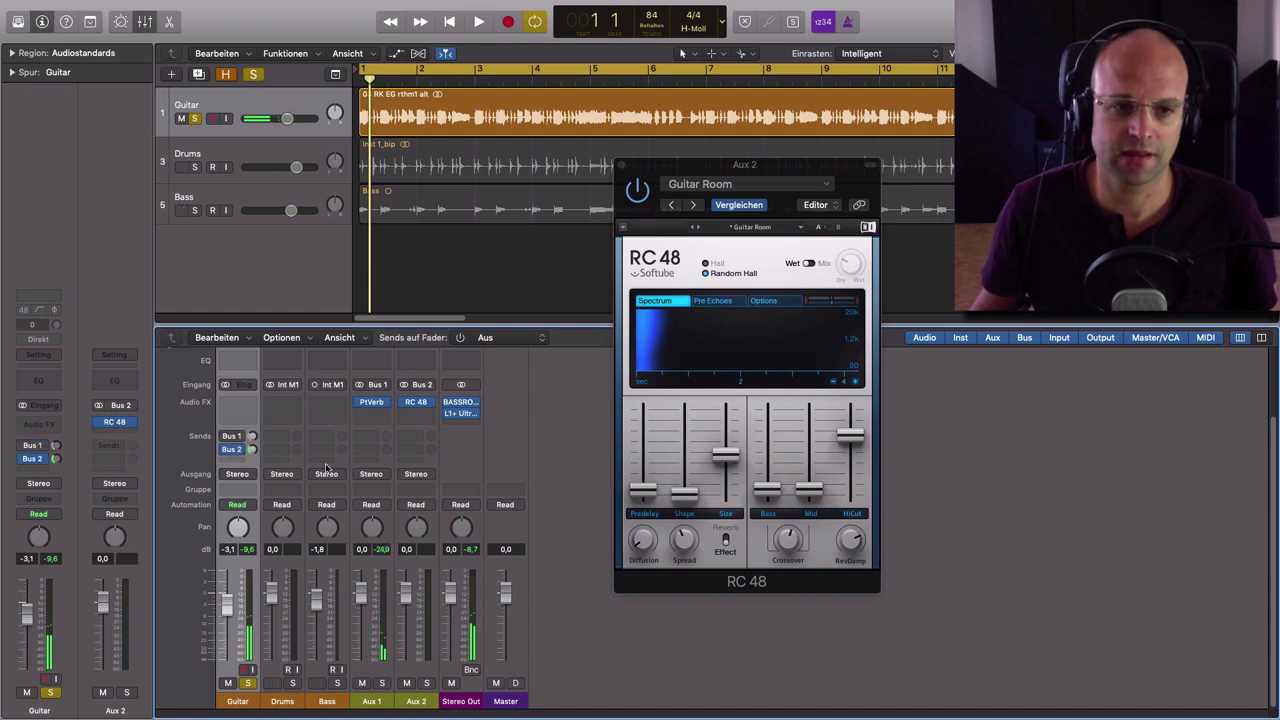
key("space")
key("space")
key("space")
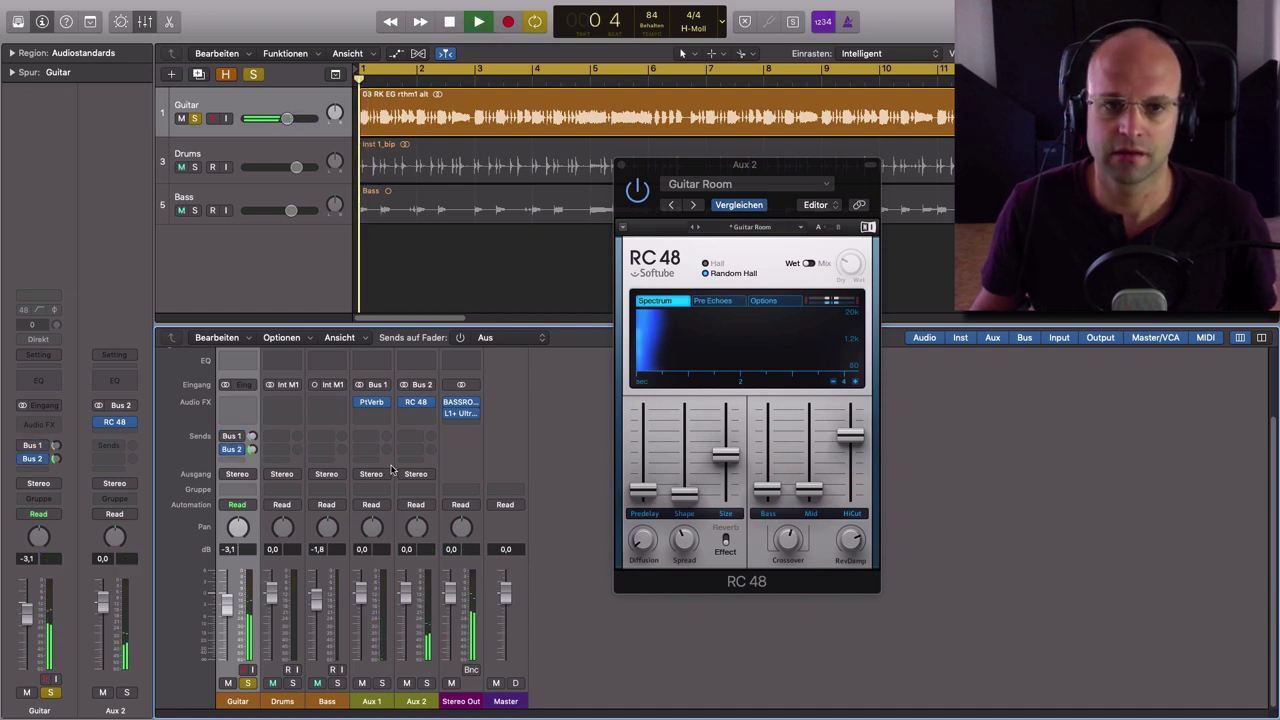
key("space")
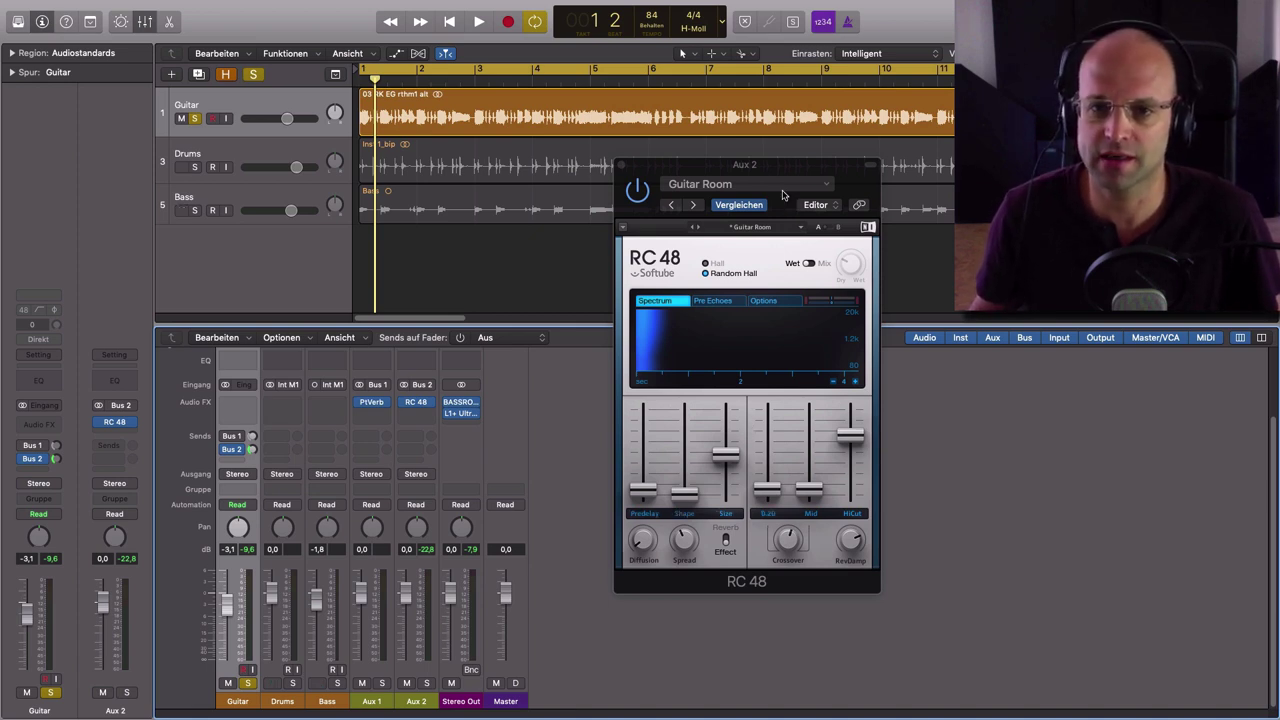
Shift the RC 48 window slightly and compare the soloed guitar without and with the reverb by toggling its bypass during playback.
left_click_drag(771, 166, 752, 167)
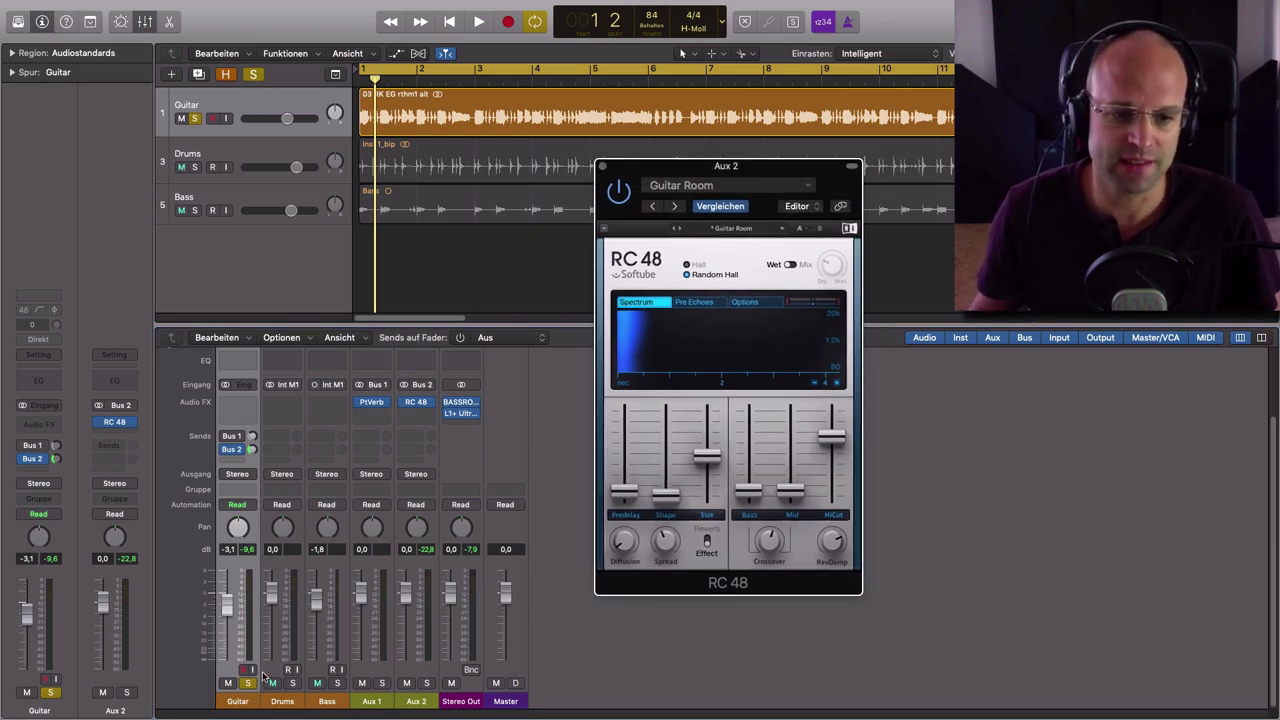
key("space")
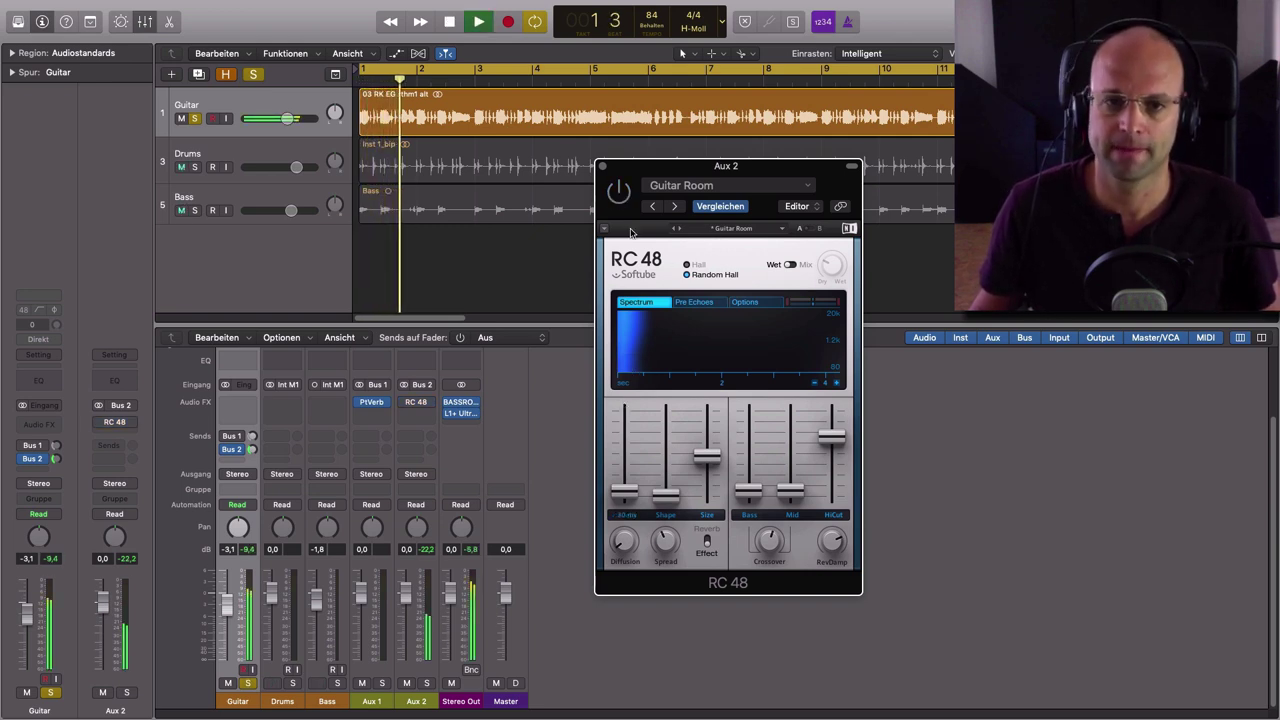
left_click(618, 192)
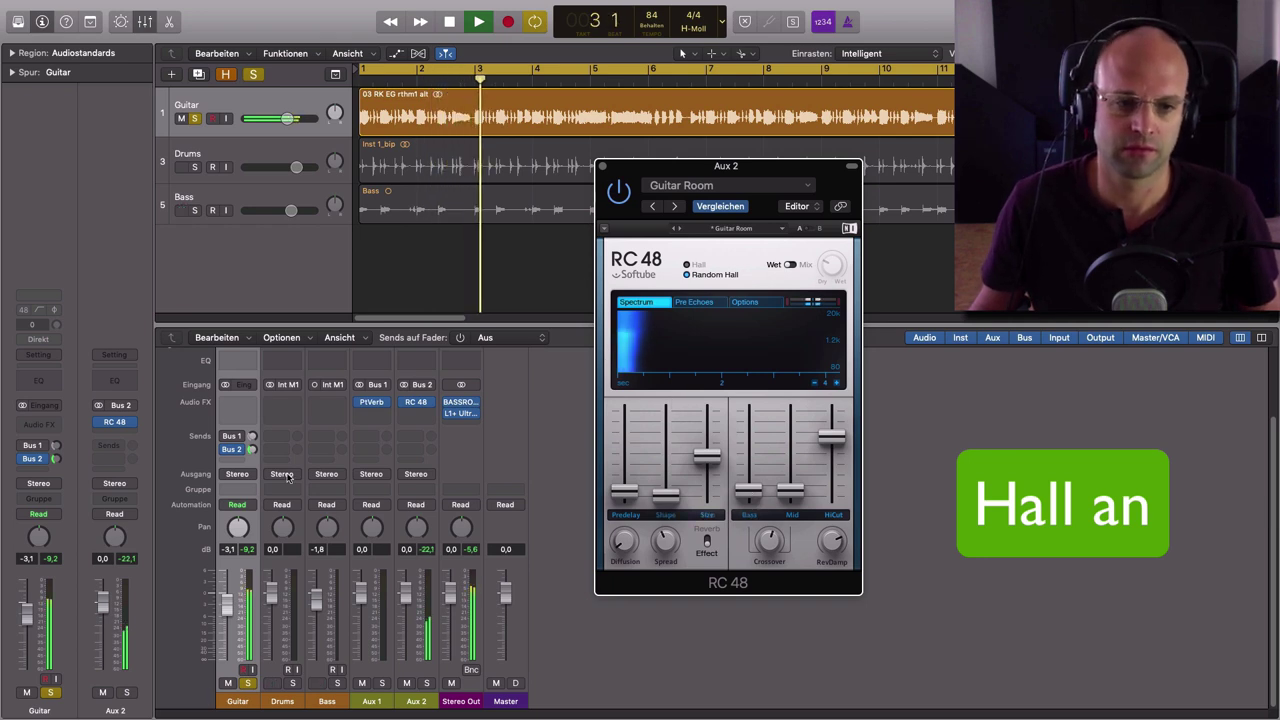
Unsolo the Guitar and compare the full mix with and without RC 48 by toggling its bypass, stopping with the reverb on.
left_click(248, 682)
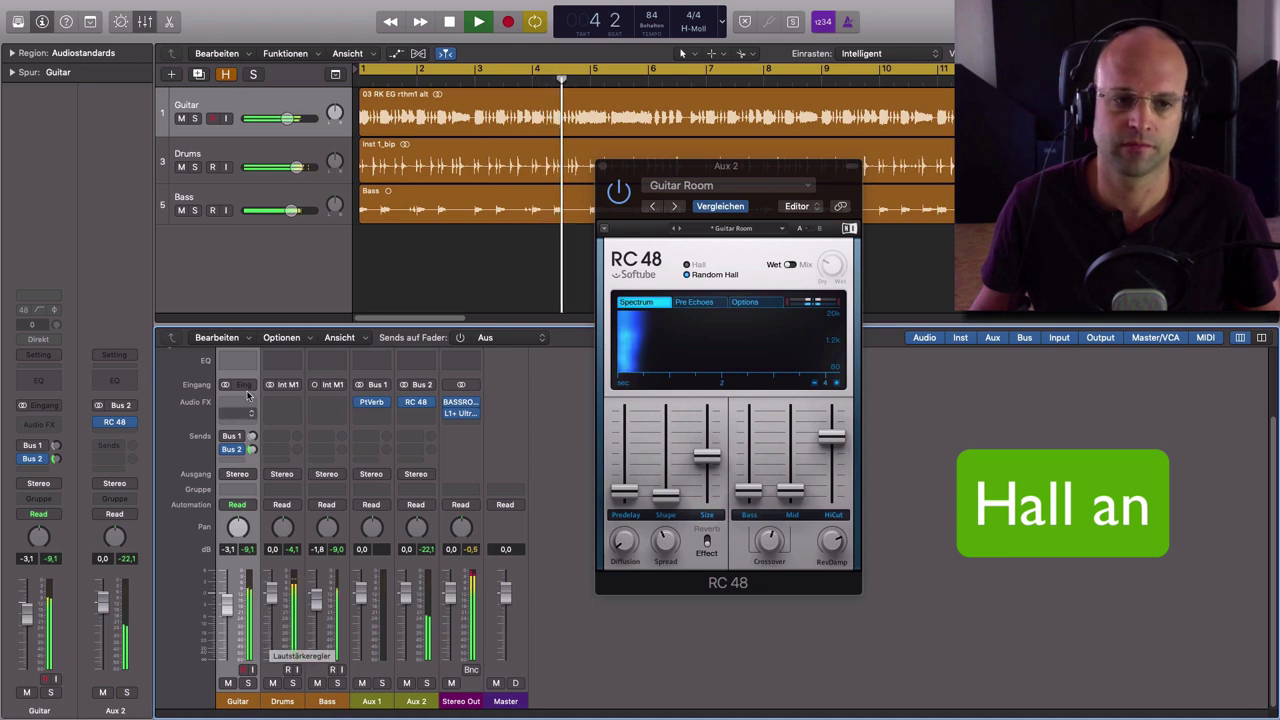
left_click(619, 191)
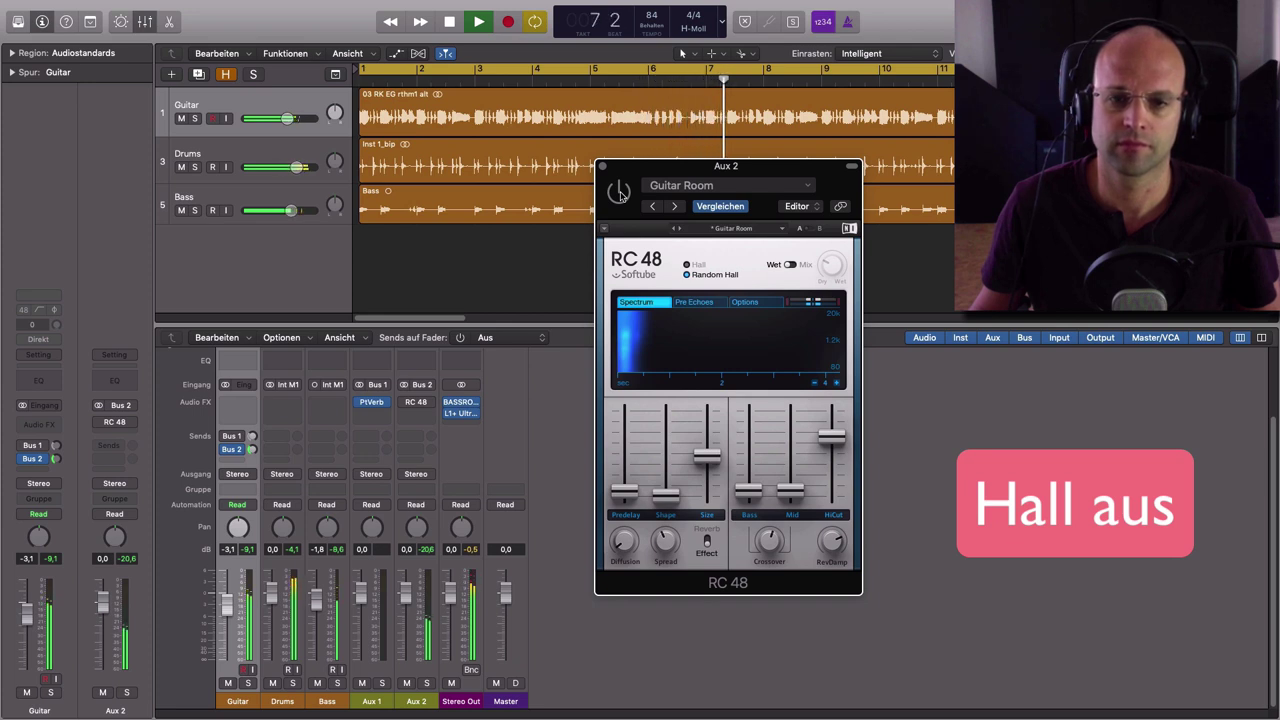
left_click(620, 191)
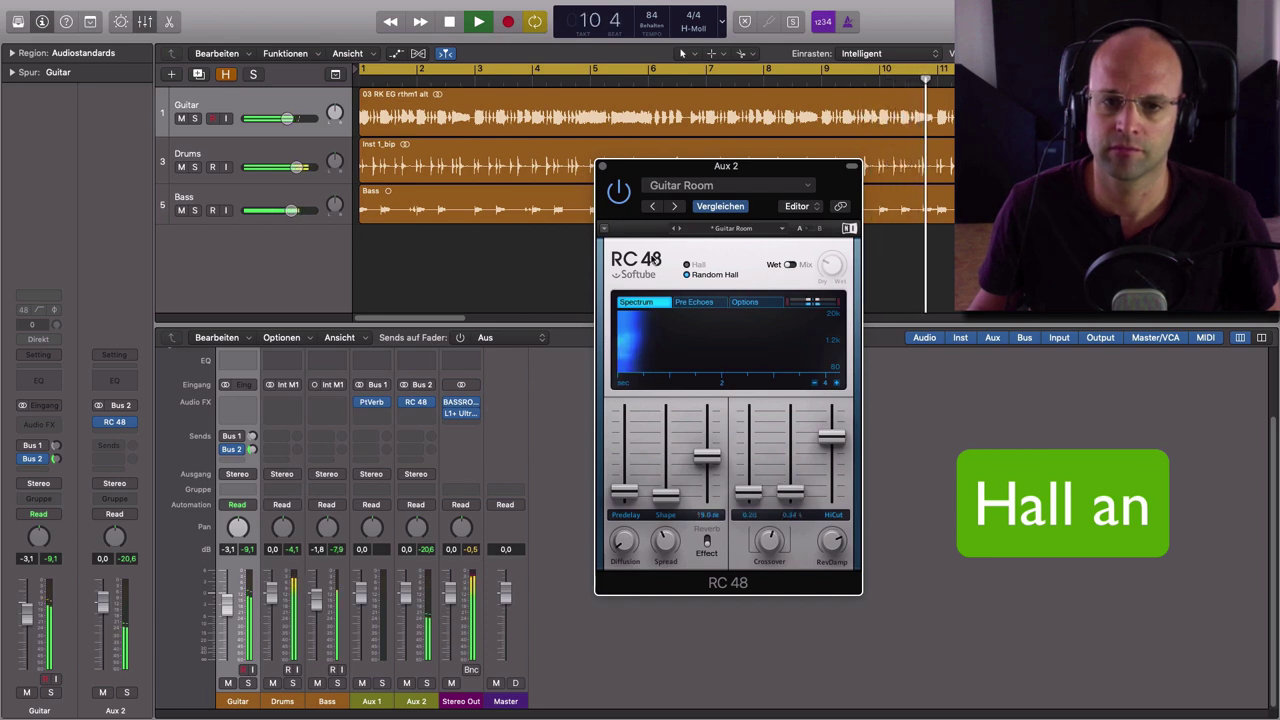
left_click(620, 190)
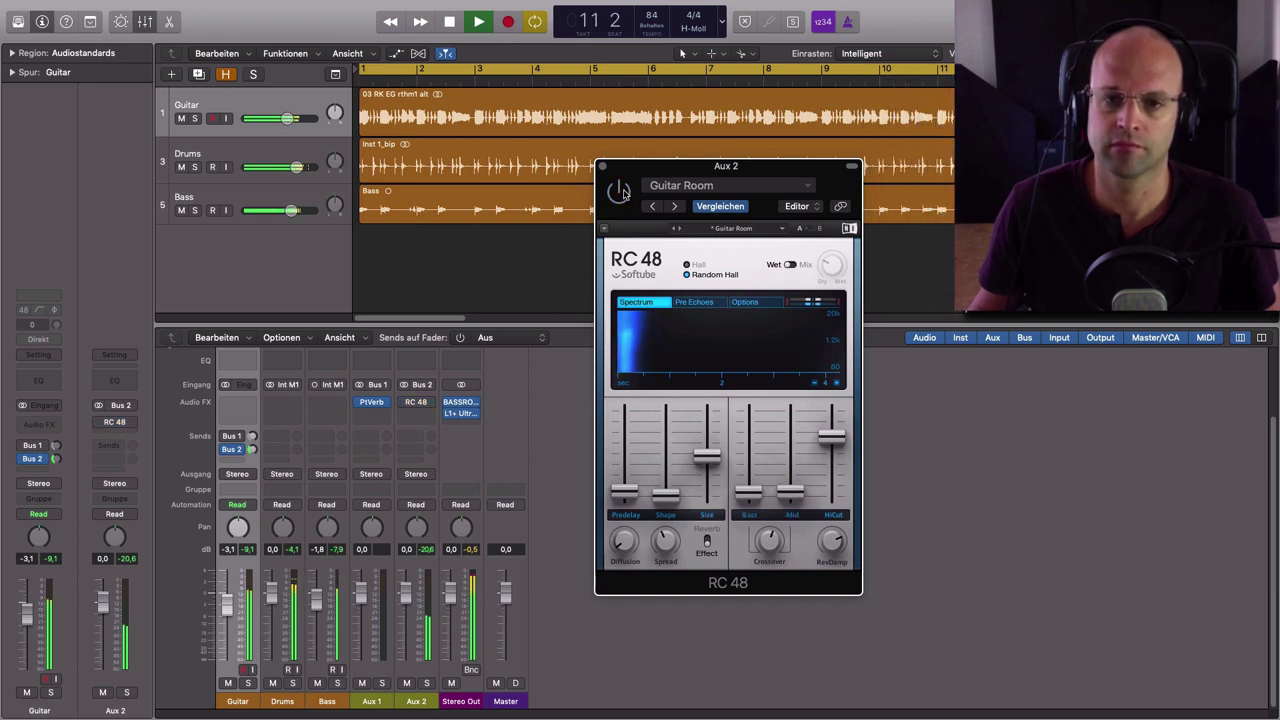
left_click(620, 190)
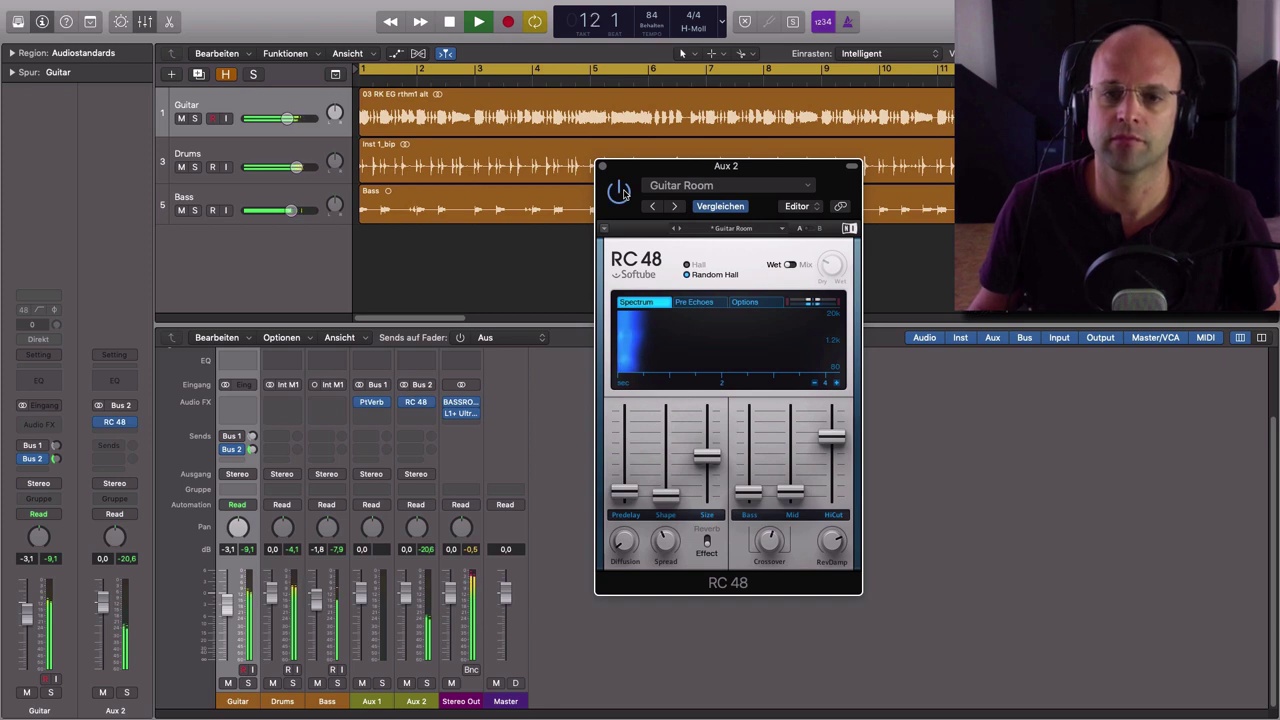
key("space")
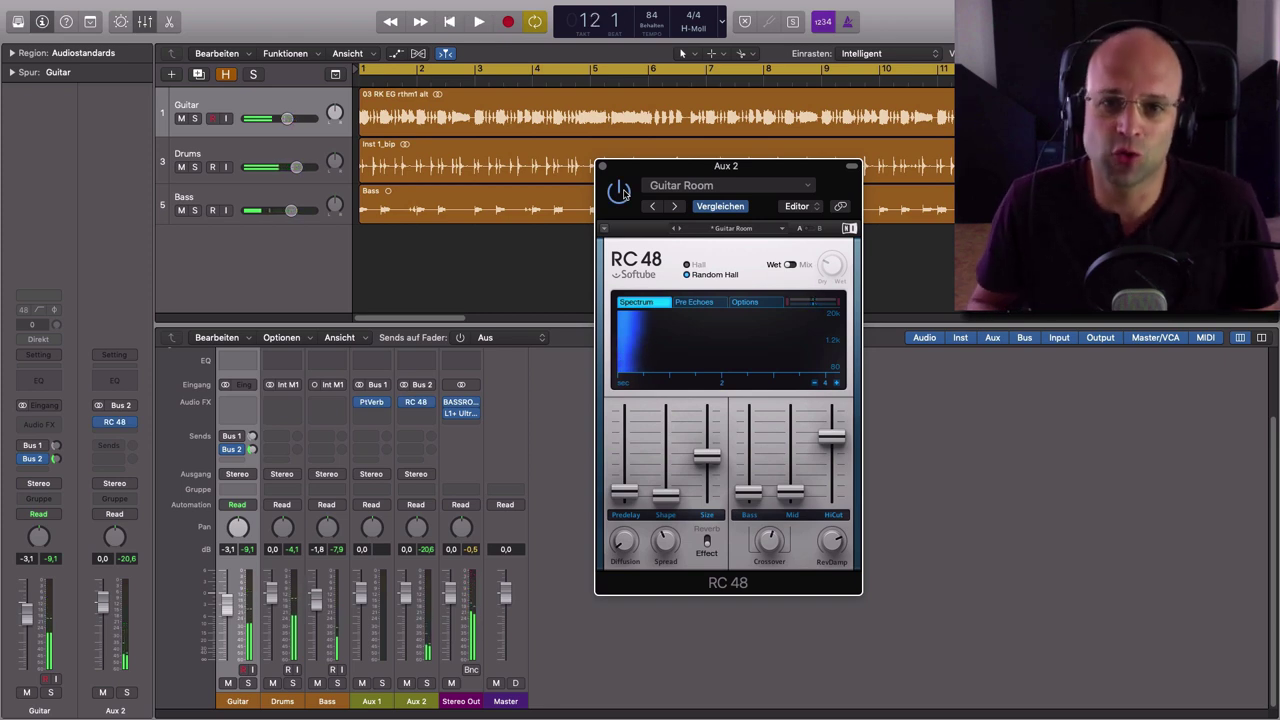